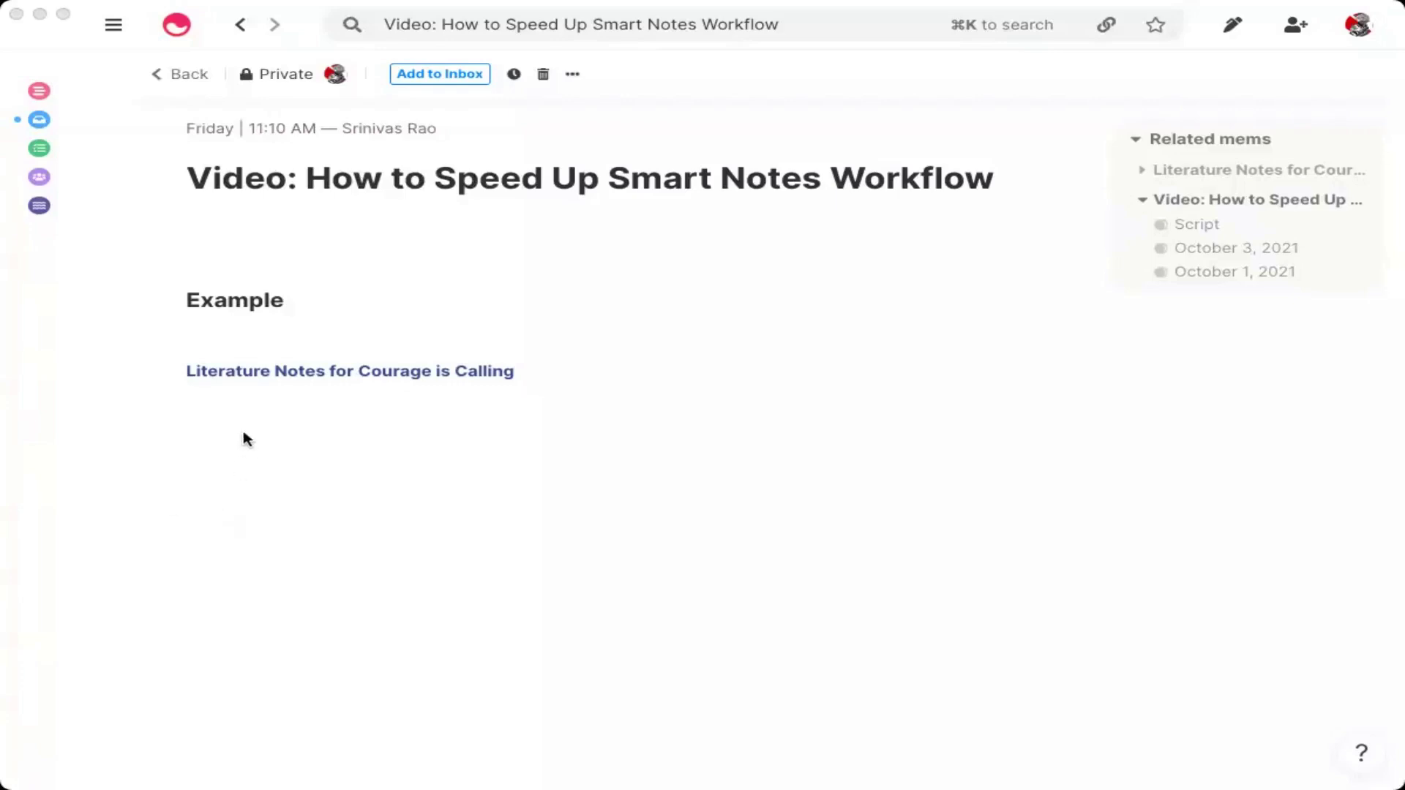
- Open the linked 'Literature Notes for Courage is Calling' mem alongside the video mem
{"action": "left_click", "coordinate": [265, 379]}
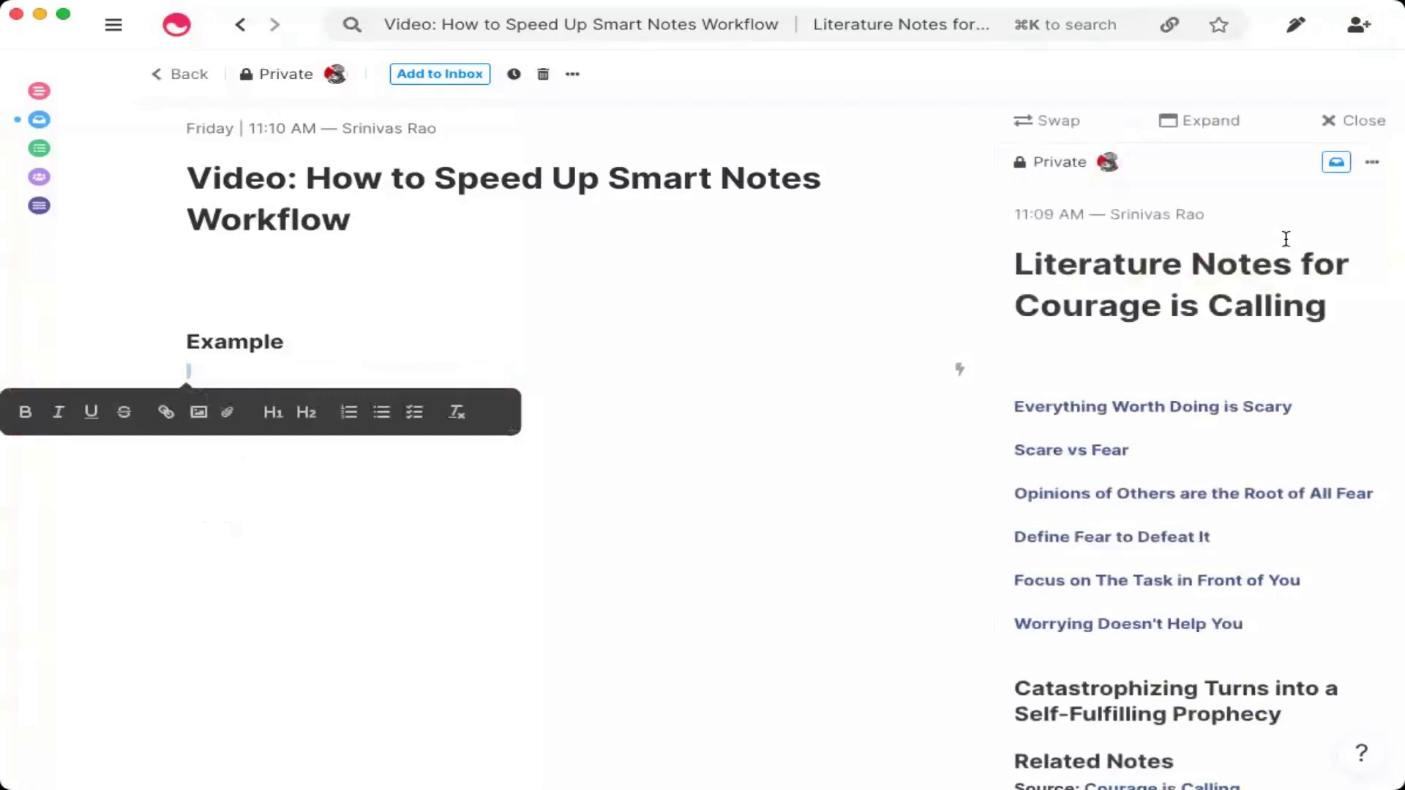
- Expand the Literature Notes mem to full view and place the caret under the Fear Determines heading
{"action": "left_click", "coordinate": [1199, 120]}
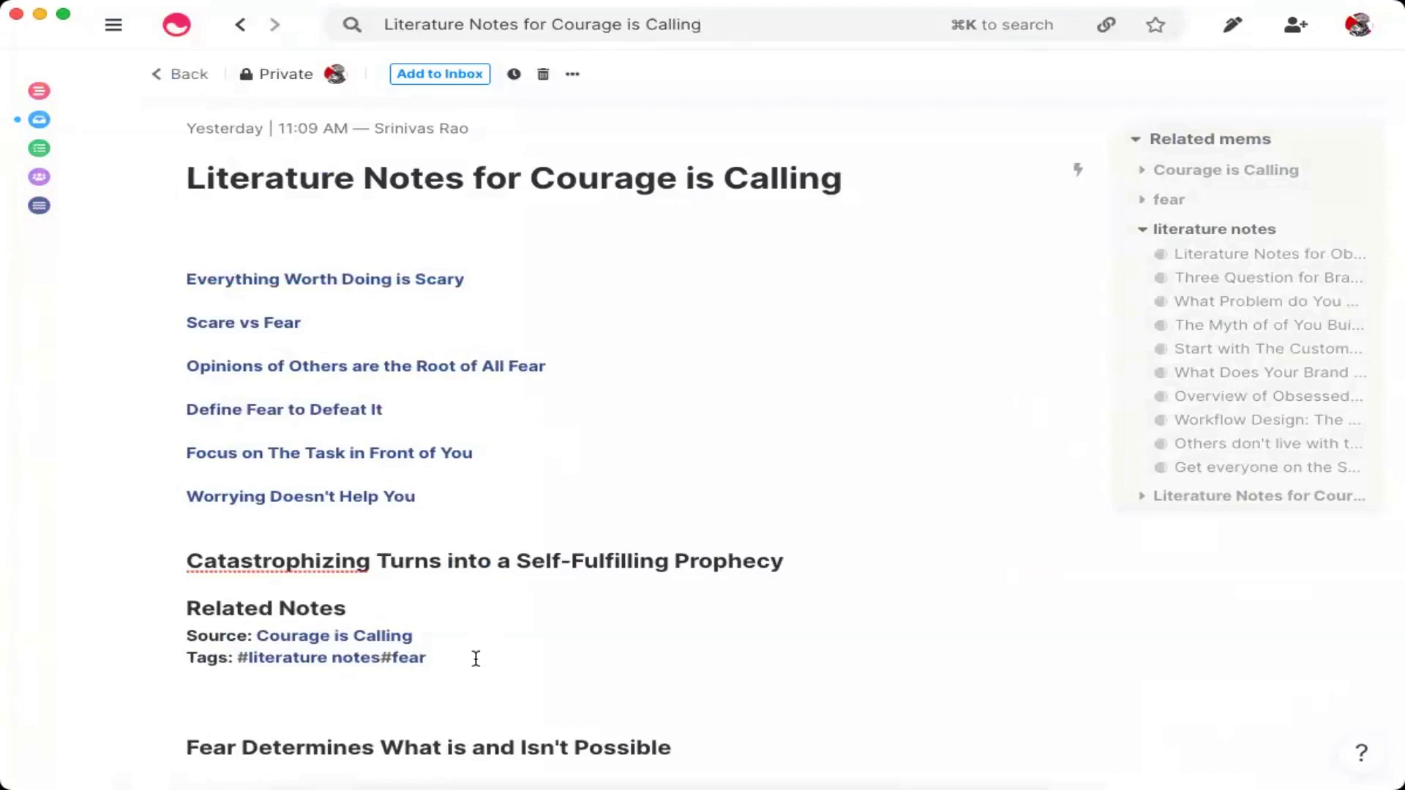
{"action": "scroll", "coordinate": [300, 603], "scroll_direction": "down", "scroll_amount": 3}
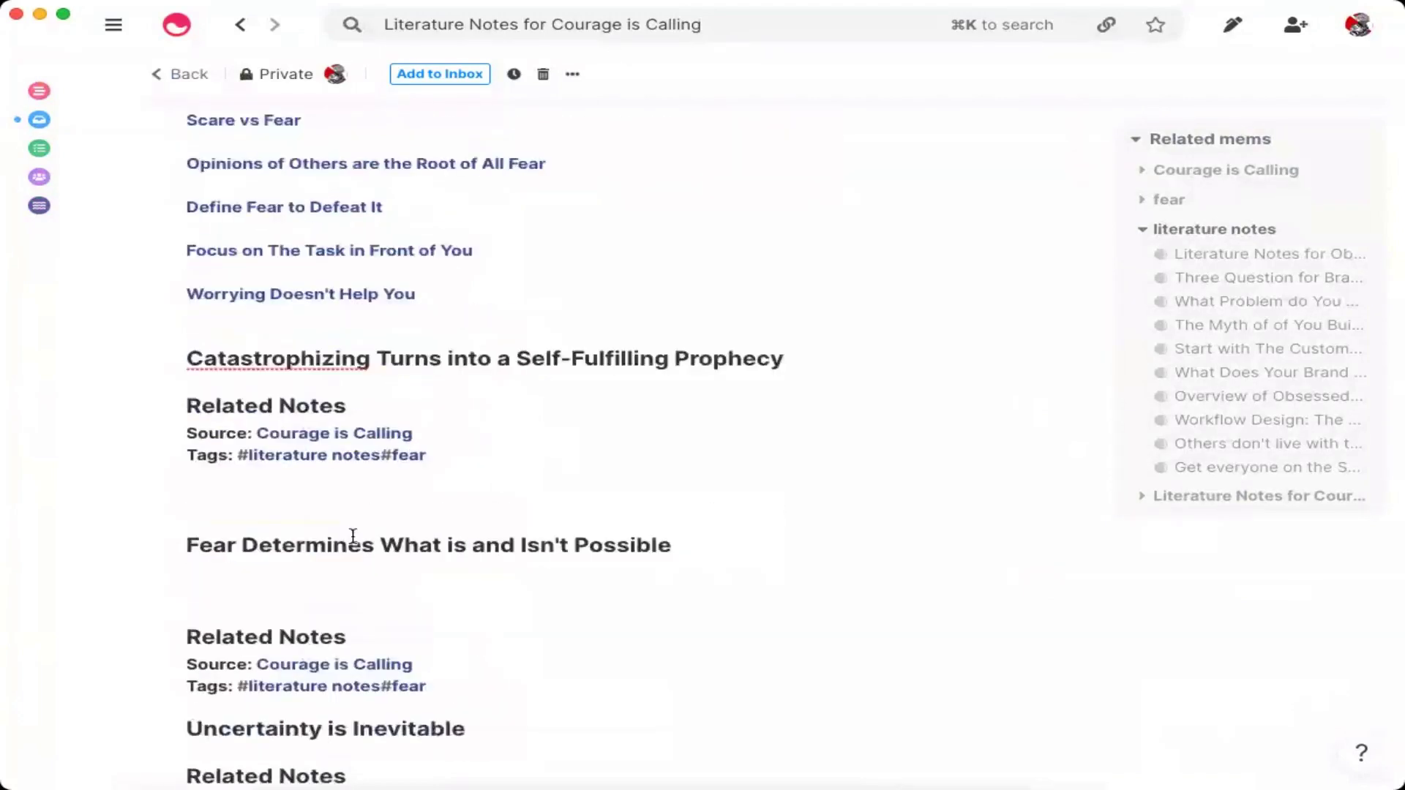
{"action": "scroll", "coordinate": [314, 567], "scroll_direction": "down", "scroll_amount": 1}
{"action": "left_click", "coordinate": [306, 513]}
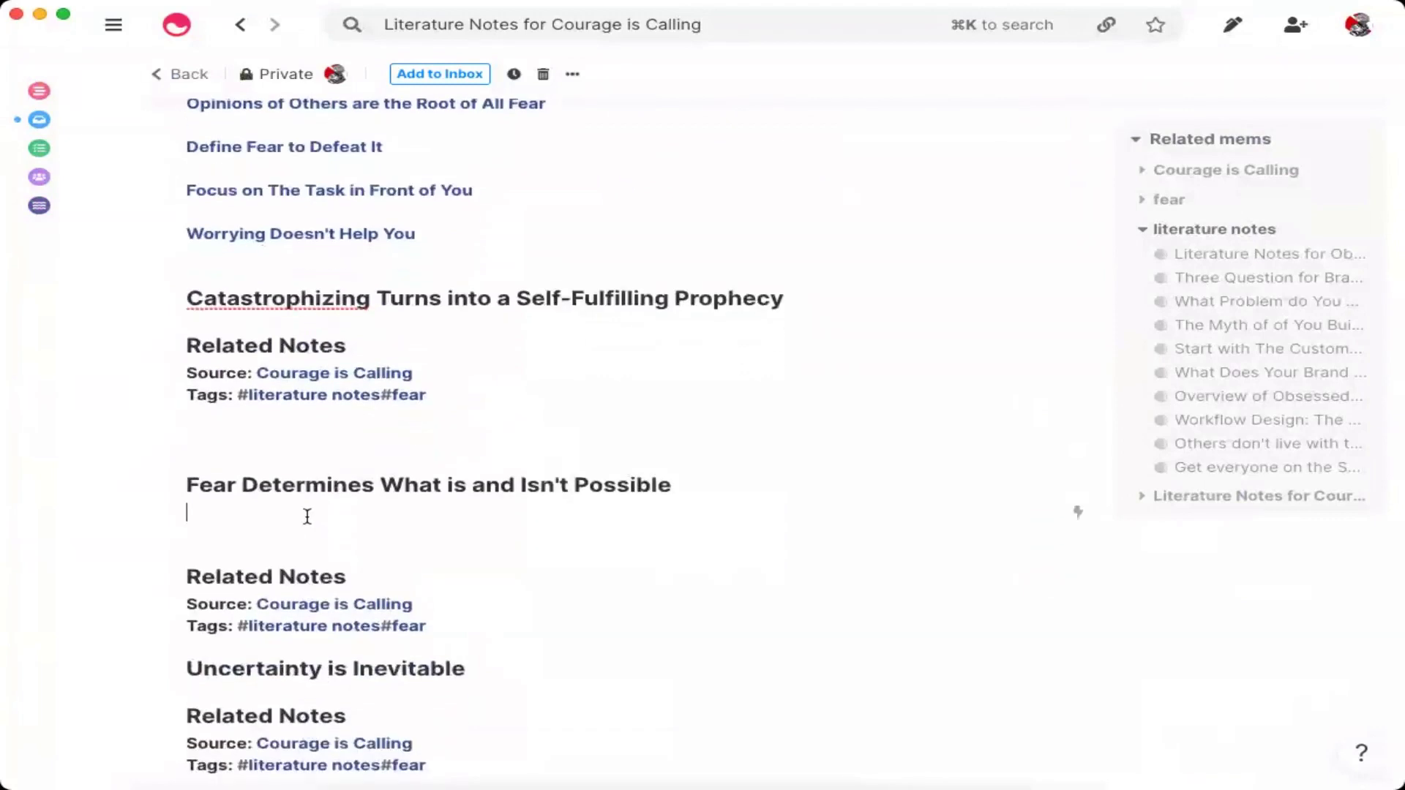
- Under Fear Determines, write 'When you live with fear or let it drive all your decisions, it determines what is and isn't possible…'
{"action": "key", "text": "Return"}
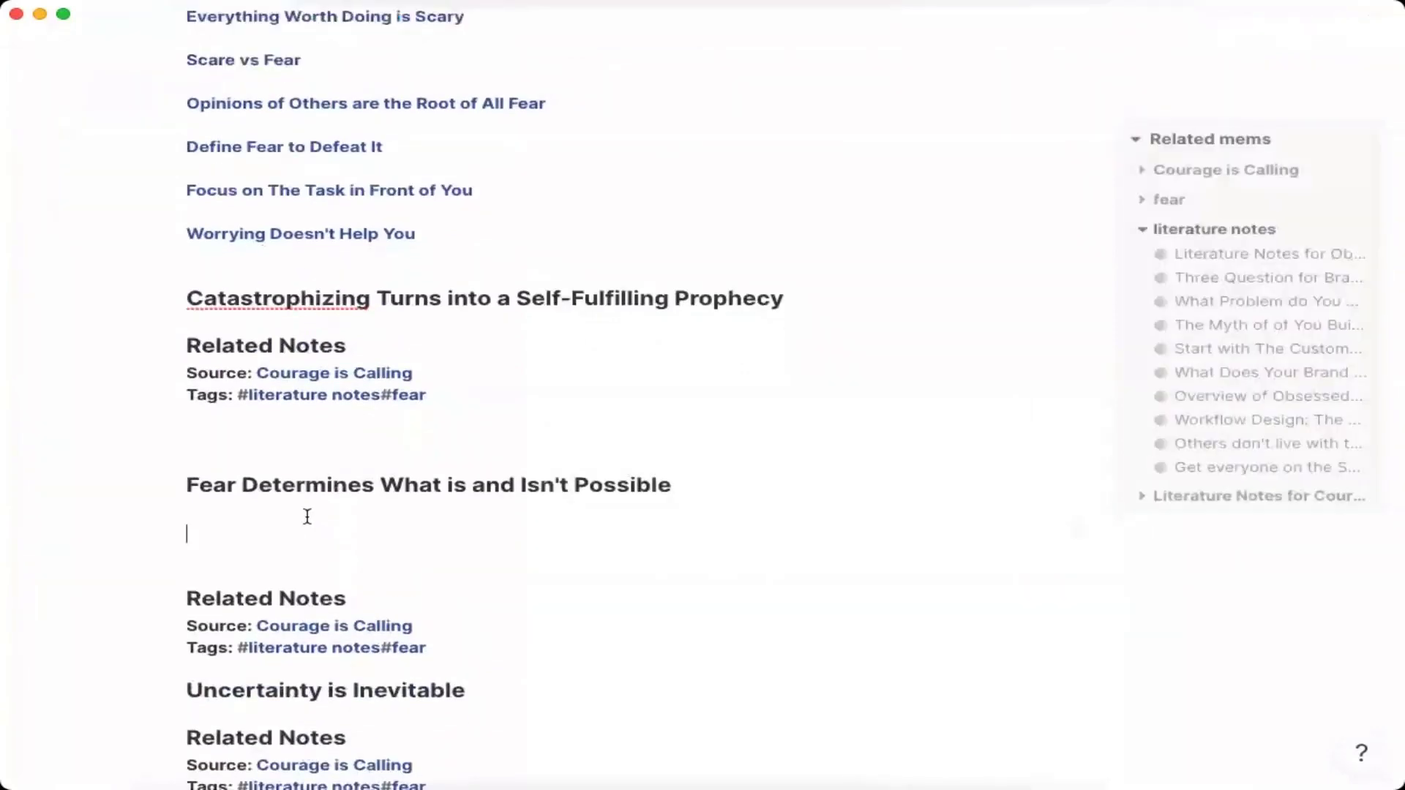
{"action": "key", "text": "Return"}
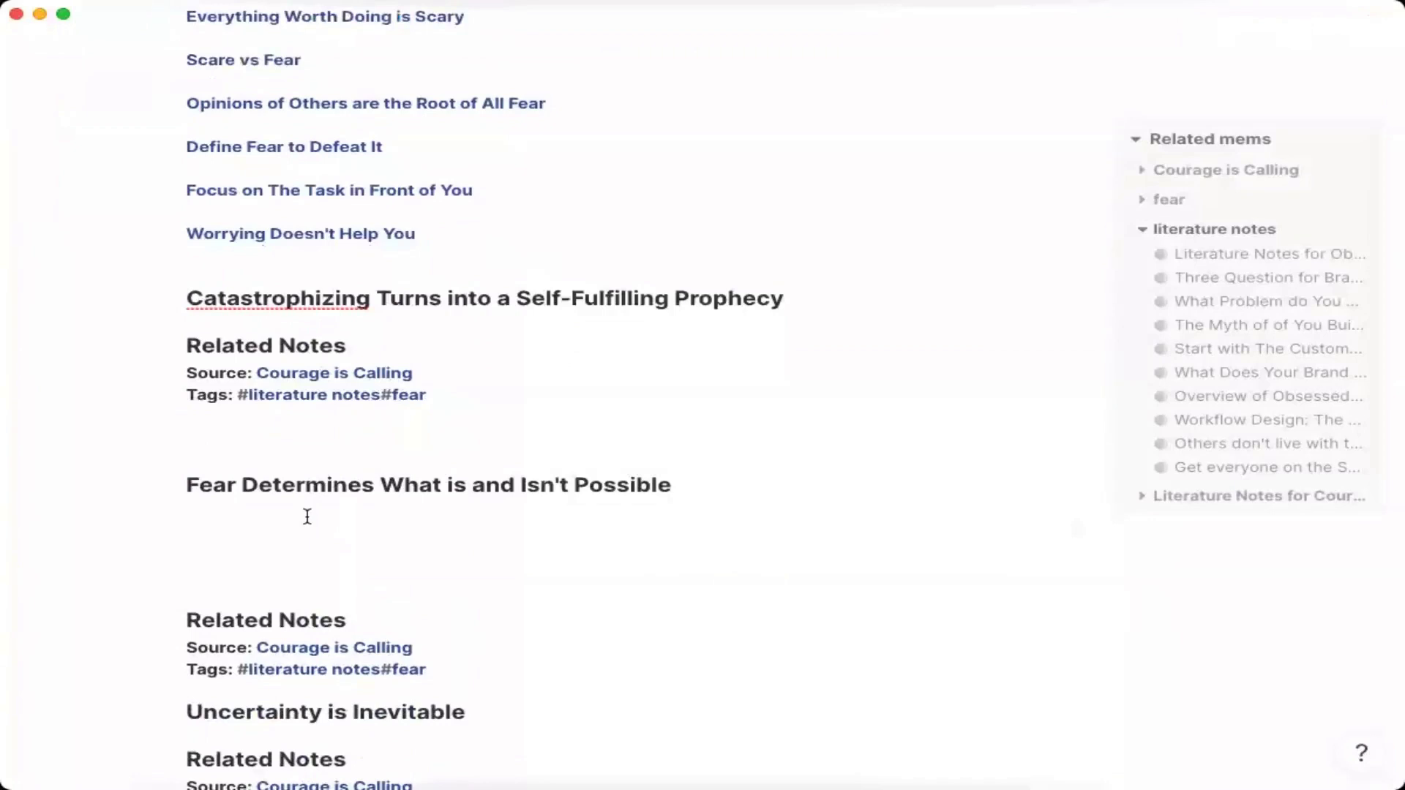
{"action": "type", "text": "When you live with fear, it lim"}
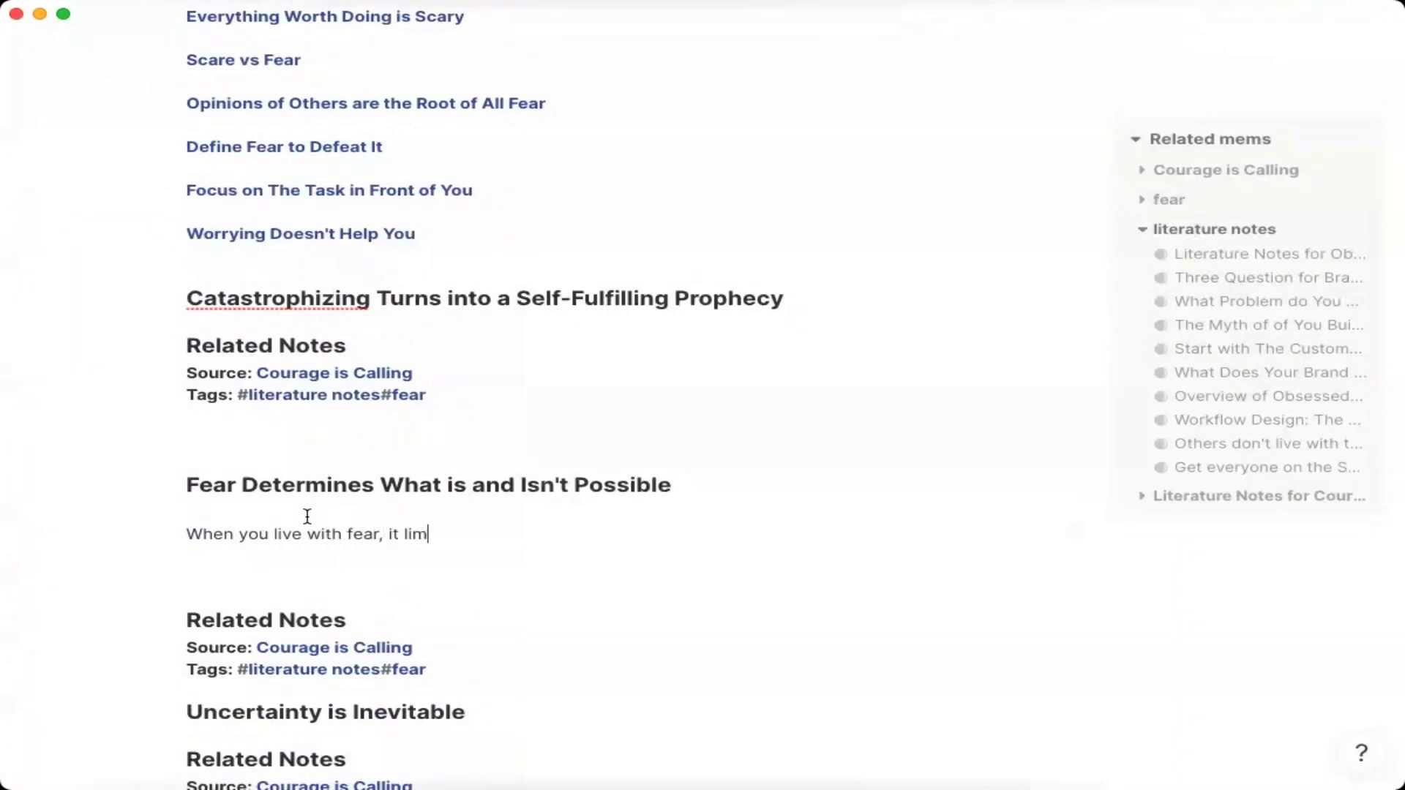
{"action": "type", "text": "it"}
{"action": "key", "text": "BackSpace"}
{"action": "key", "text": "BackSpace"}
{"action": "key", "text": "BackSpace"}
{"action": "key", "text": "BackSpace"}
{"action": "key", "text": "BackSpace"}
{"action": "key", "text": "BackSpace"}
{"action": "key", "text": "BackSpace"}
{"action": "key", "text": "BackSpace"}
{"action": "key", "text": "BackSpace"}
{"action": "key", "text": "BackSpace"}
{"action": "type", "text": "ir e"}
{"action": "key", "text": "BackSpace"}
{"action": "key", "text": "BackSpace"}
{"action": "key", "text": "BackSpace"}
{"action": "key", "text": "BackSpace"}
{"action": "key", "text": "BackSpace"}
{"action": "type", "text": "or let it drive all your decisions, it de"}
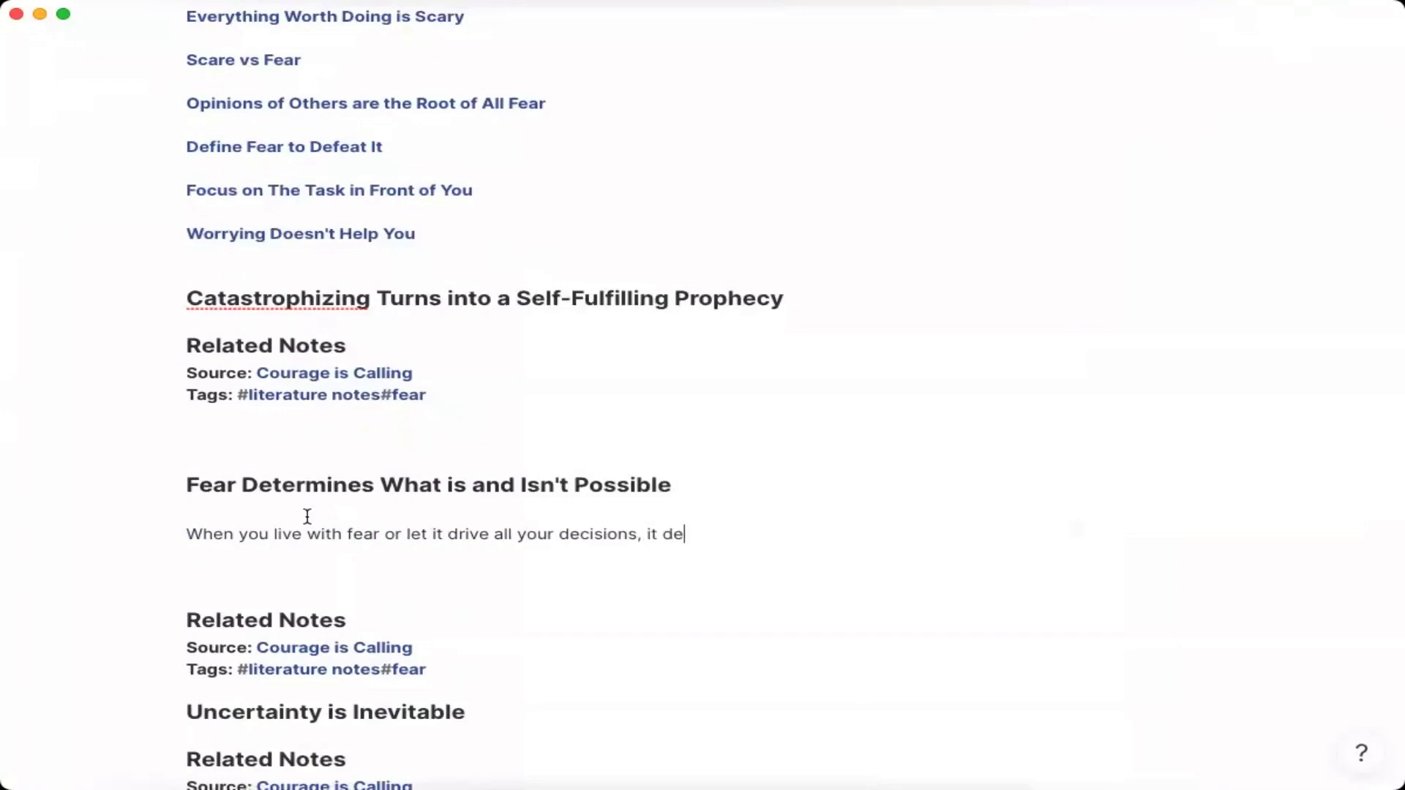
{"action": "type", "text": "termines what is and "}
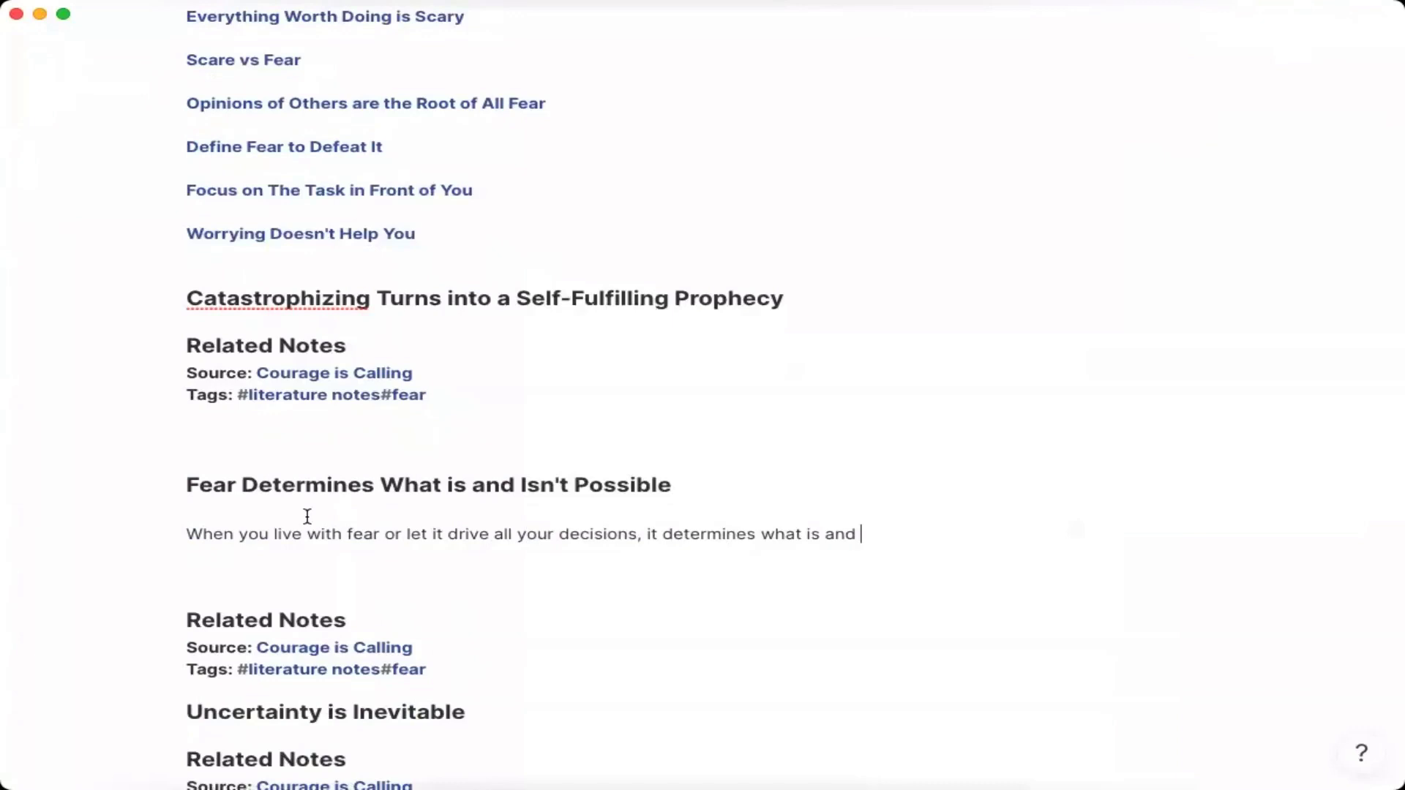
{"action": "type", "text": "isn't possible"}
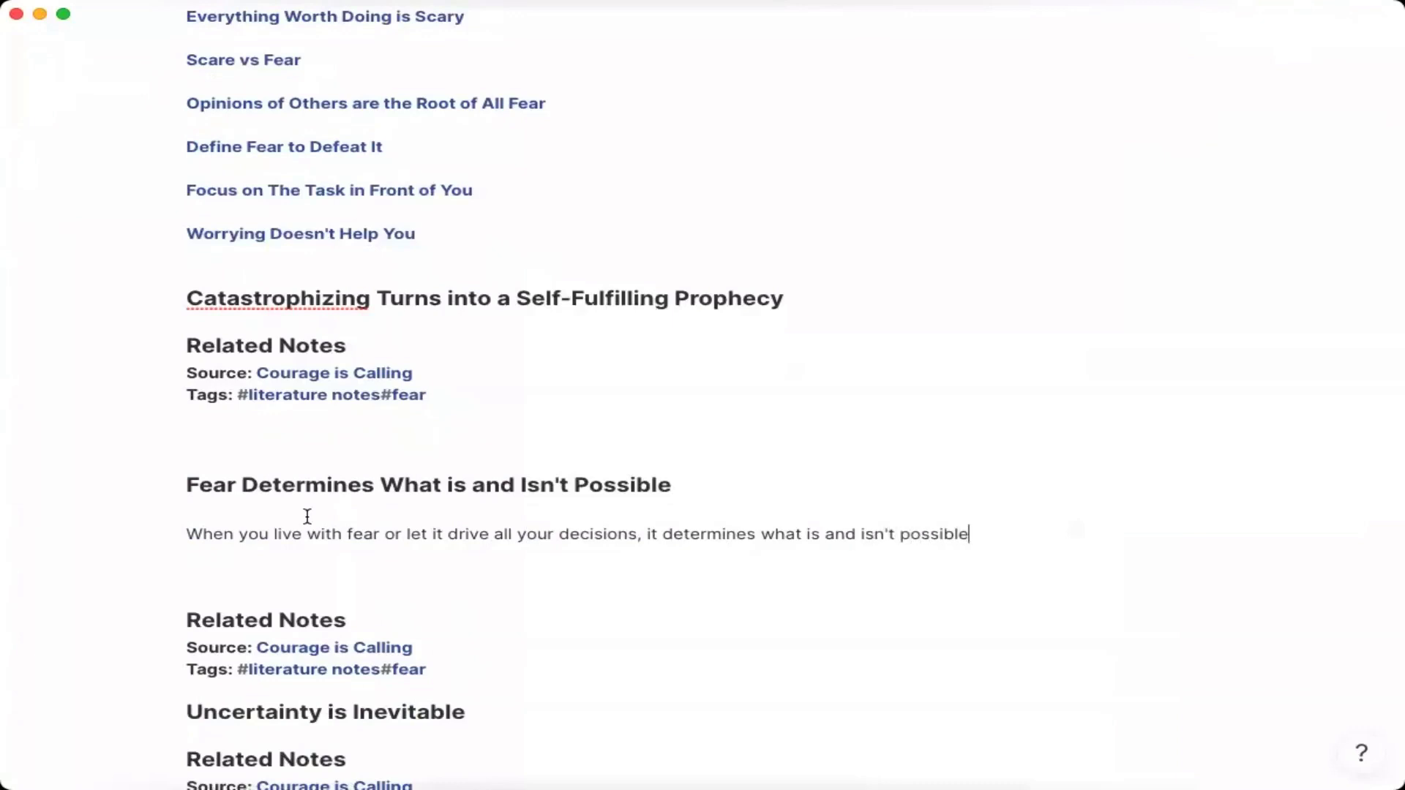
{"action": "type", "text": " in your life. I"}
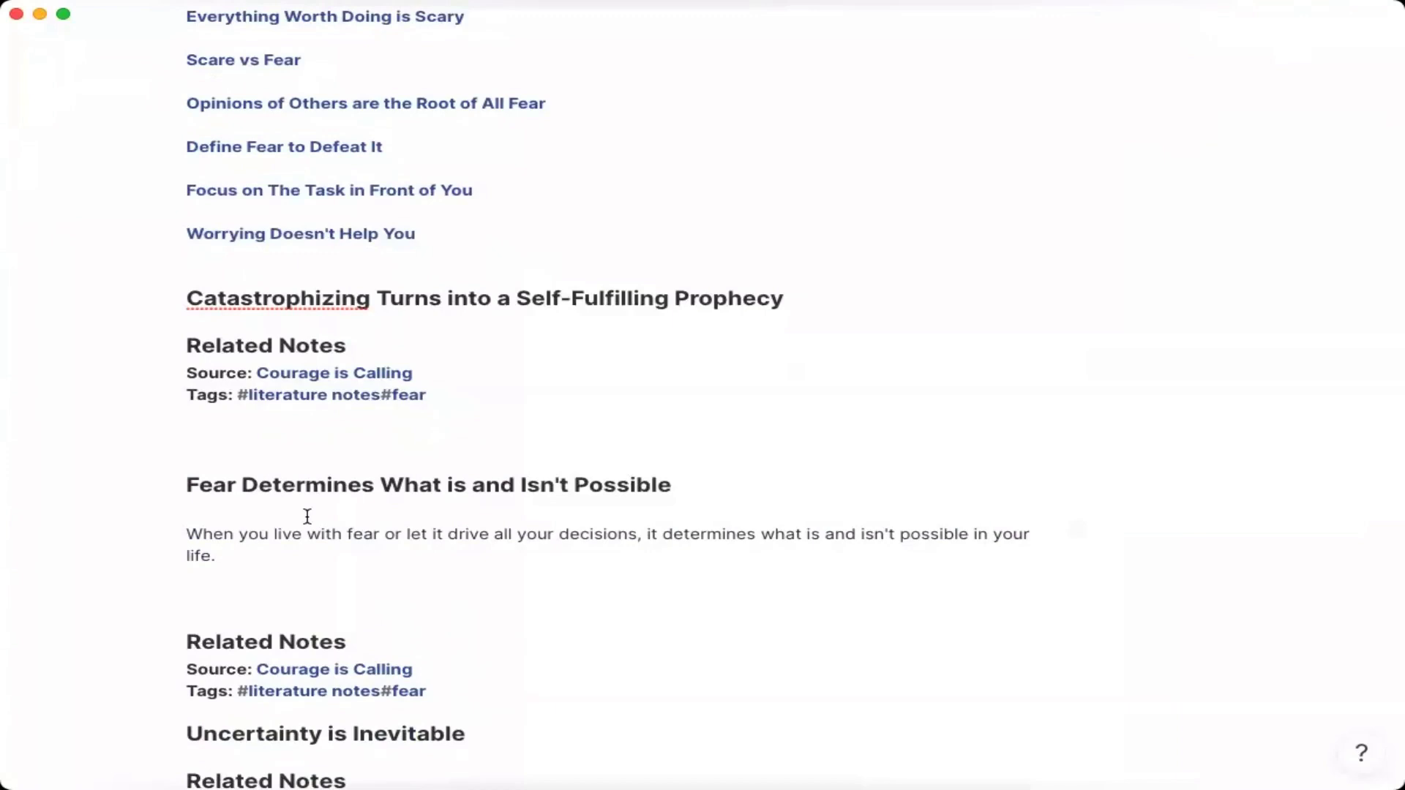
{"action": "key", "text": "Return"}
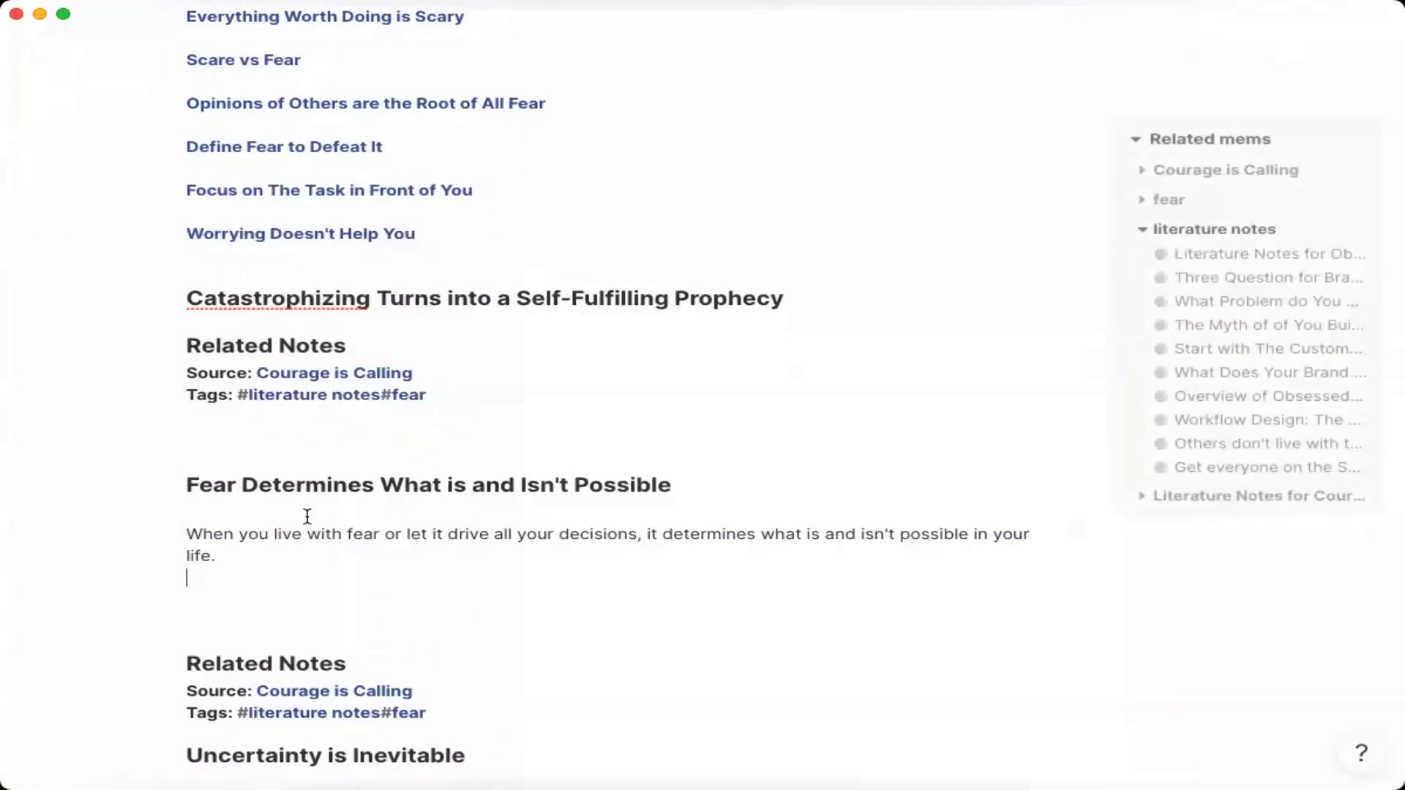
{"action": "key", "text": "Return"}
{"action": "type", "text": ">"}
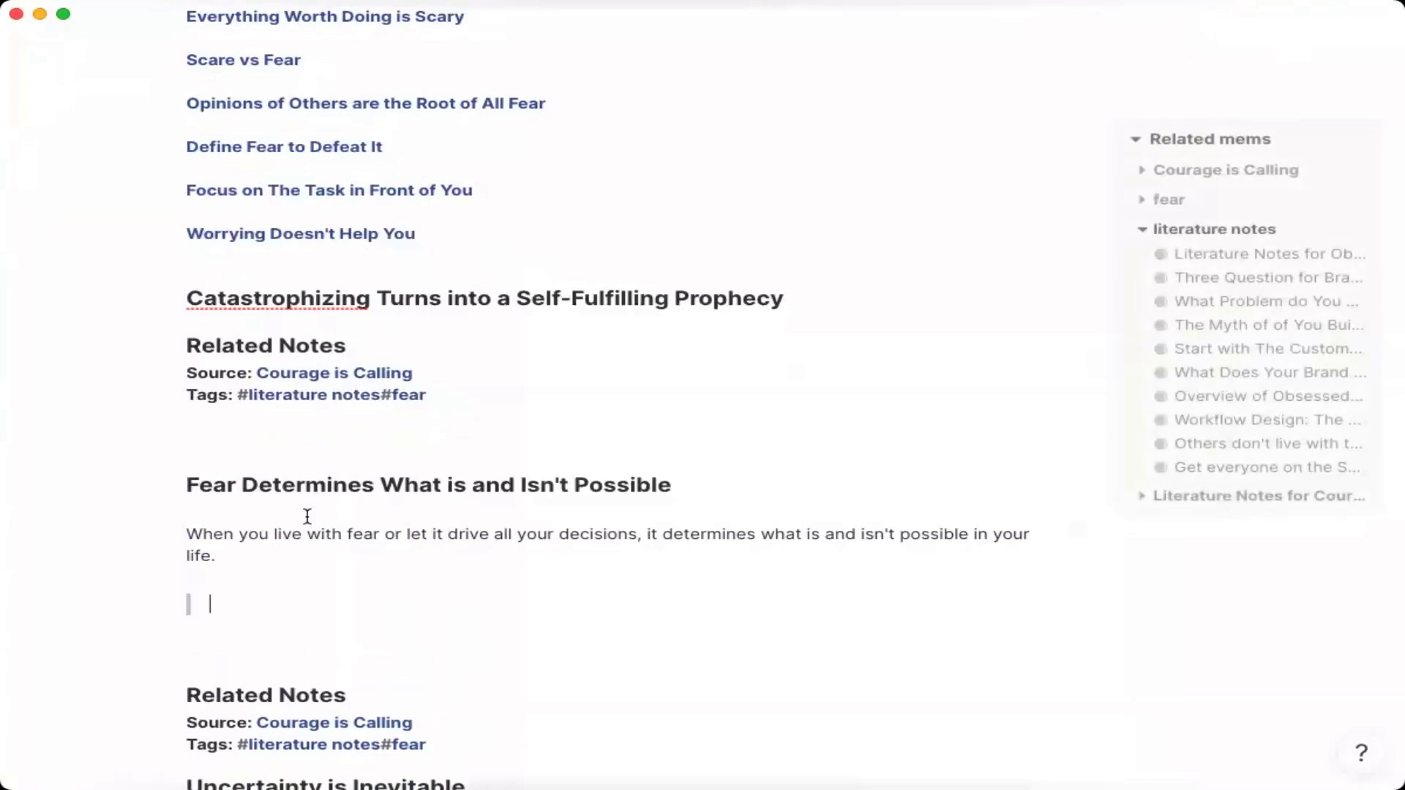
{"action": "key", "text": "BackSpace"}
{"action": "key", "text": "BackSpace"}
{"action": "key", "text": "BackSpace"}
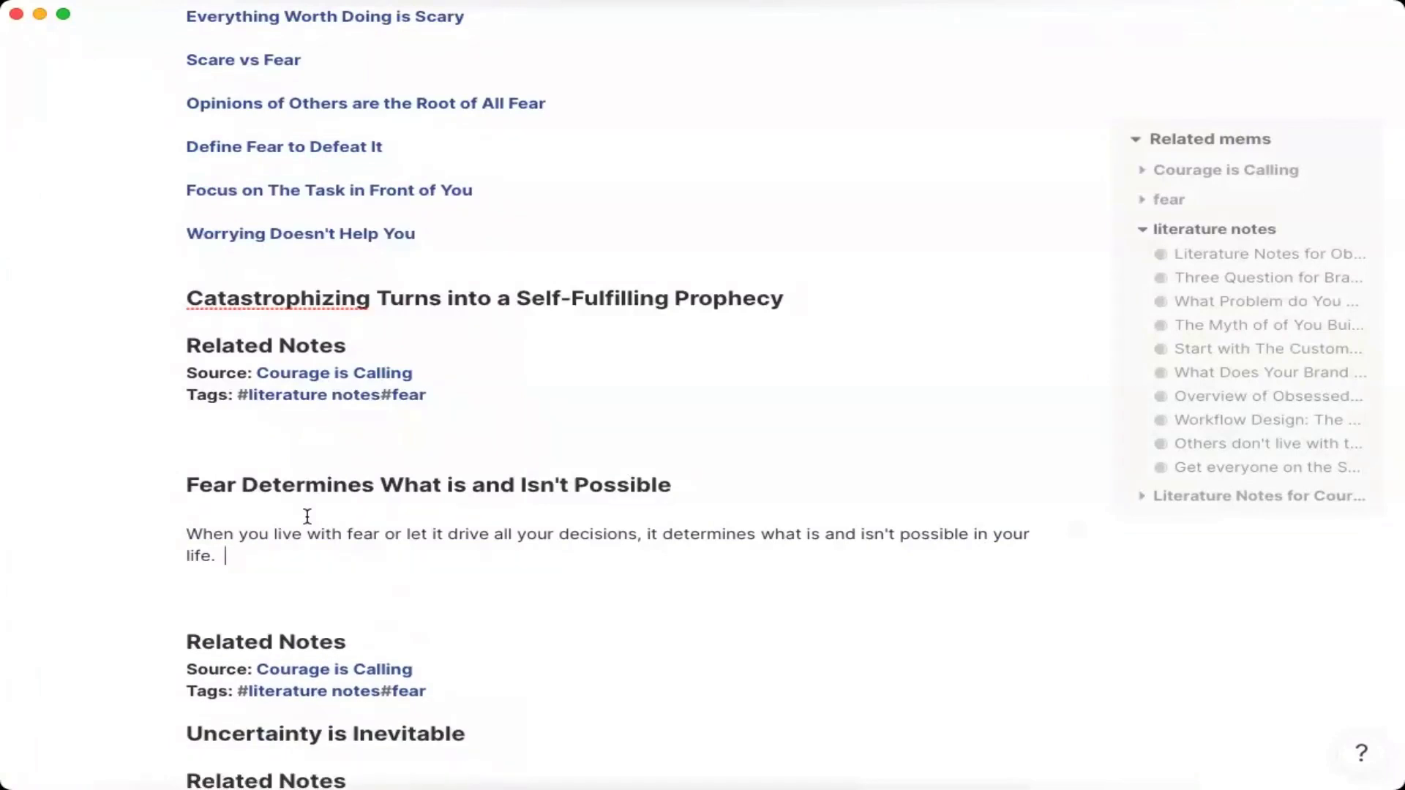
{"action": "scroll", "coordinate": [288, 492], "scroll_direction": "down", "scroll_amount": 2}
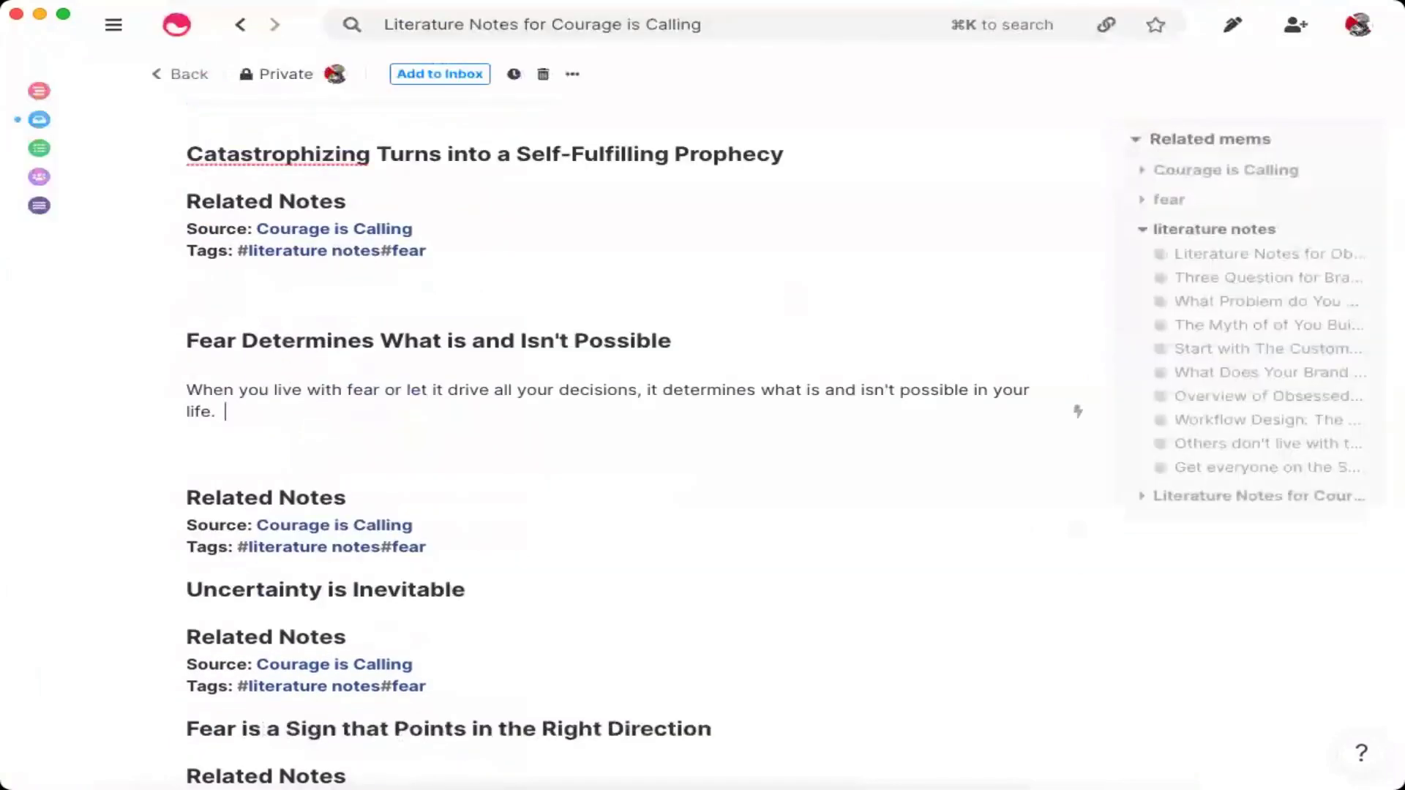
- Turn the Fear Determines What is and Isn't Possible heading into a linked child mem
{"action": "mouse_move", "coordinate": [241, 296]}
{"action": "triple_click", "coordinate": [286, 342]}
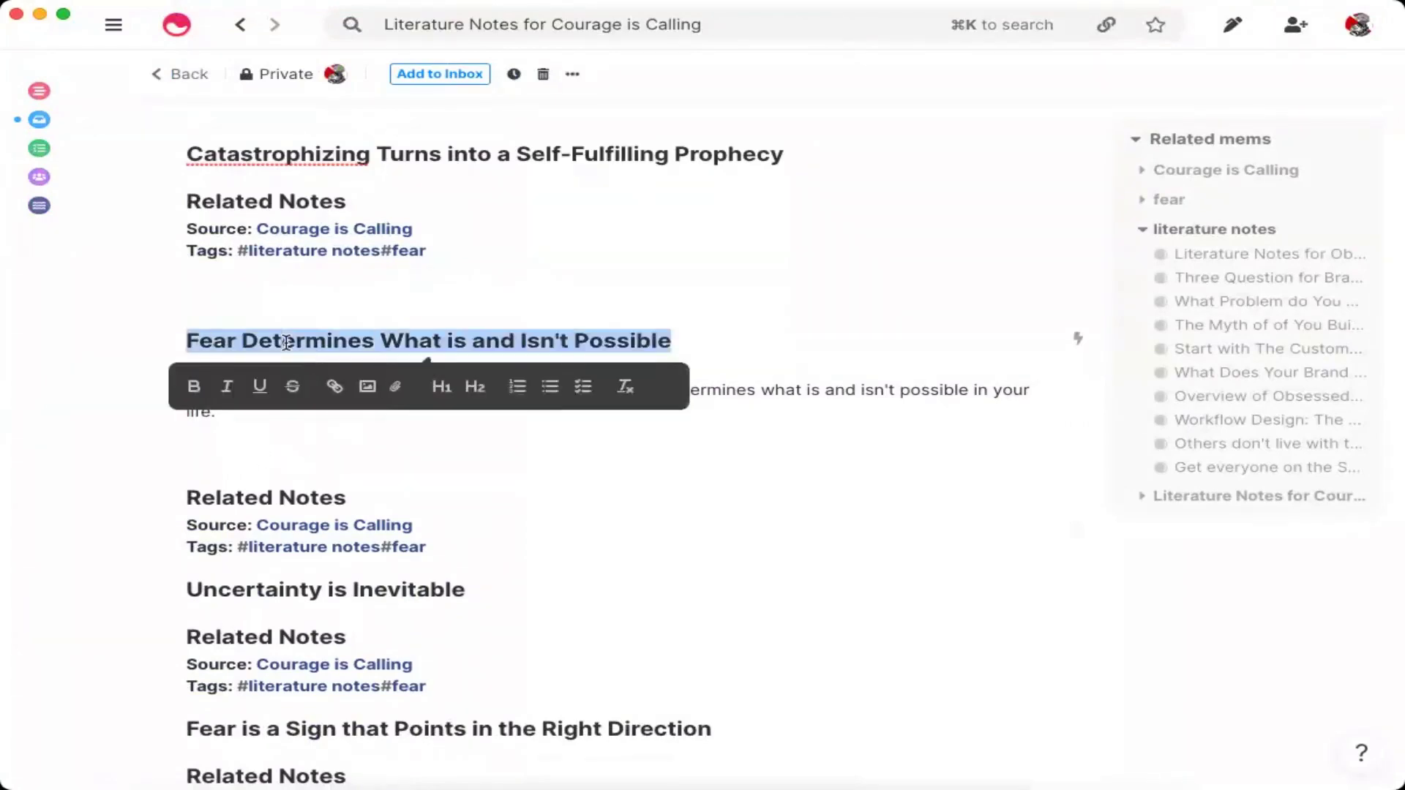
{"action": "left_click", "coordinate": [1077, 341]}
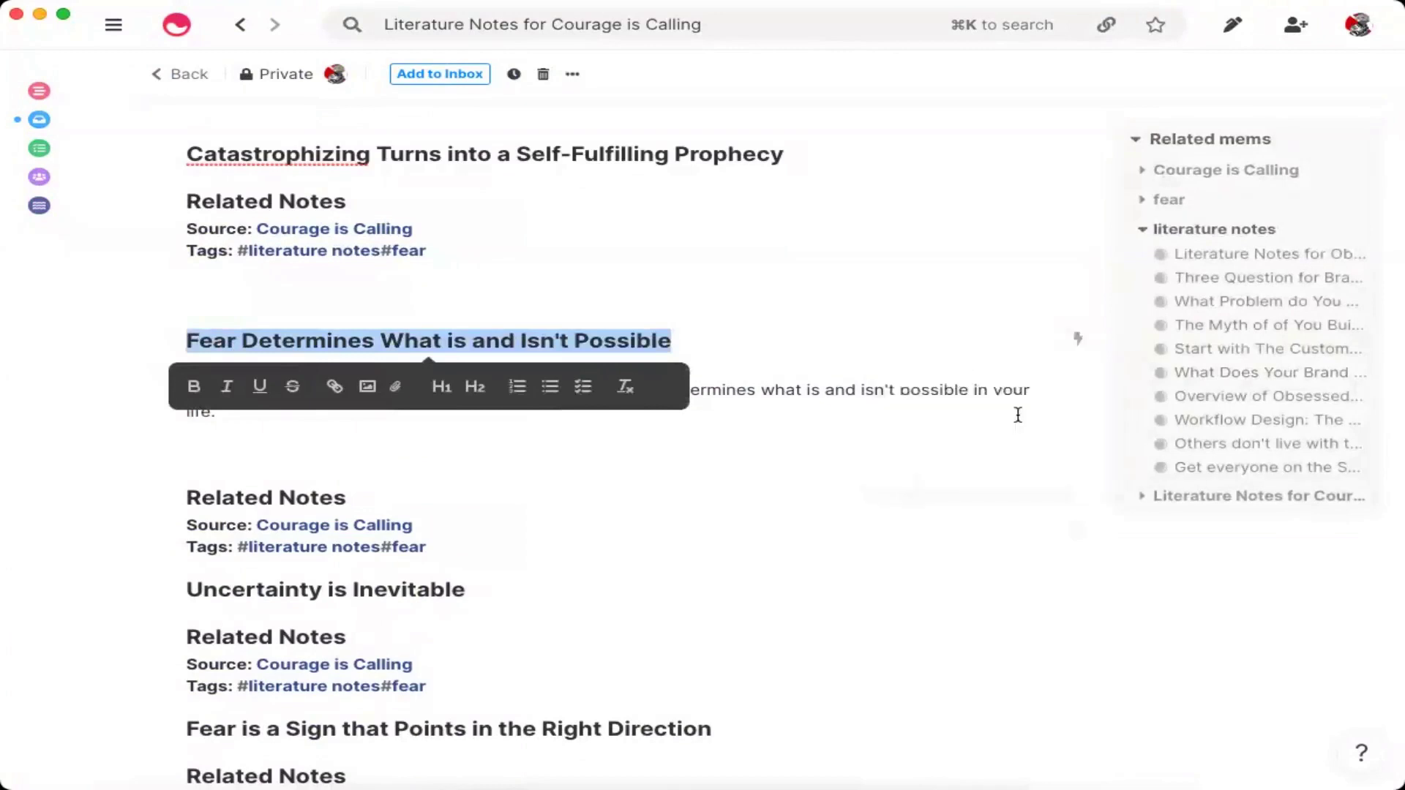
{"action": "left_click", "coordinate": [1031, 442]}
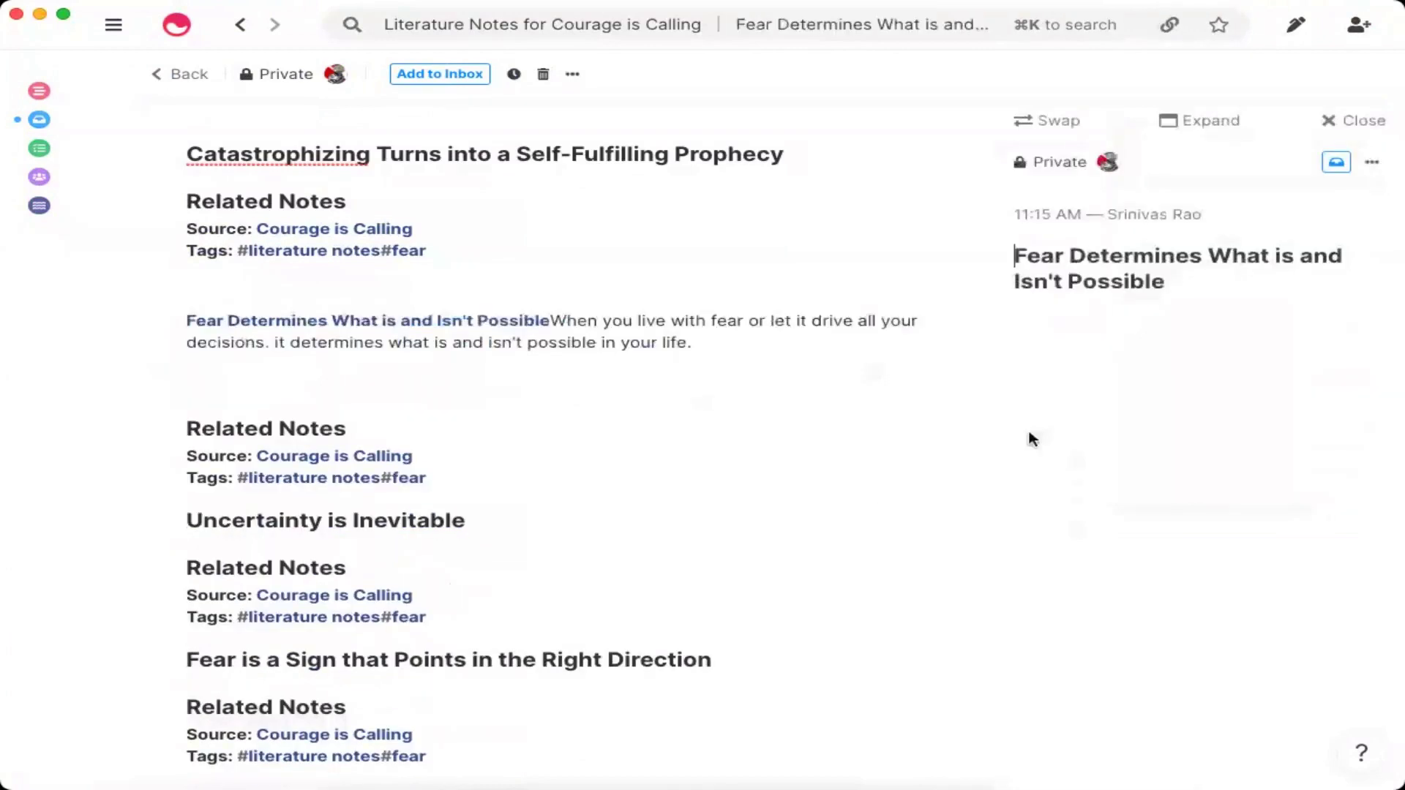
- Cut the fear paragraph and Related Notes block and paste them into the child mem
{"action": "left_click", "coordinate": [556, 318]}
{"action": "key", "text": "Return"}
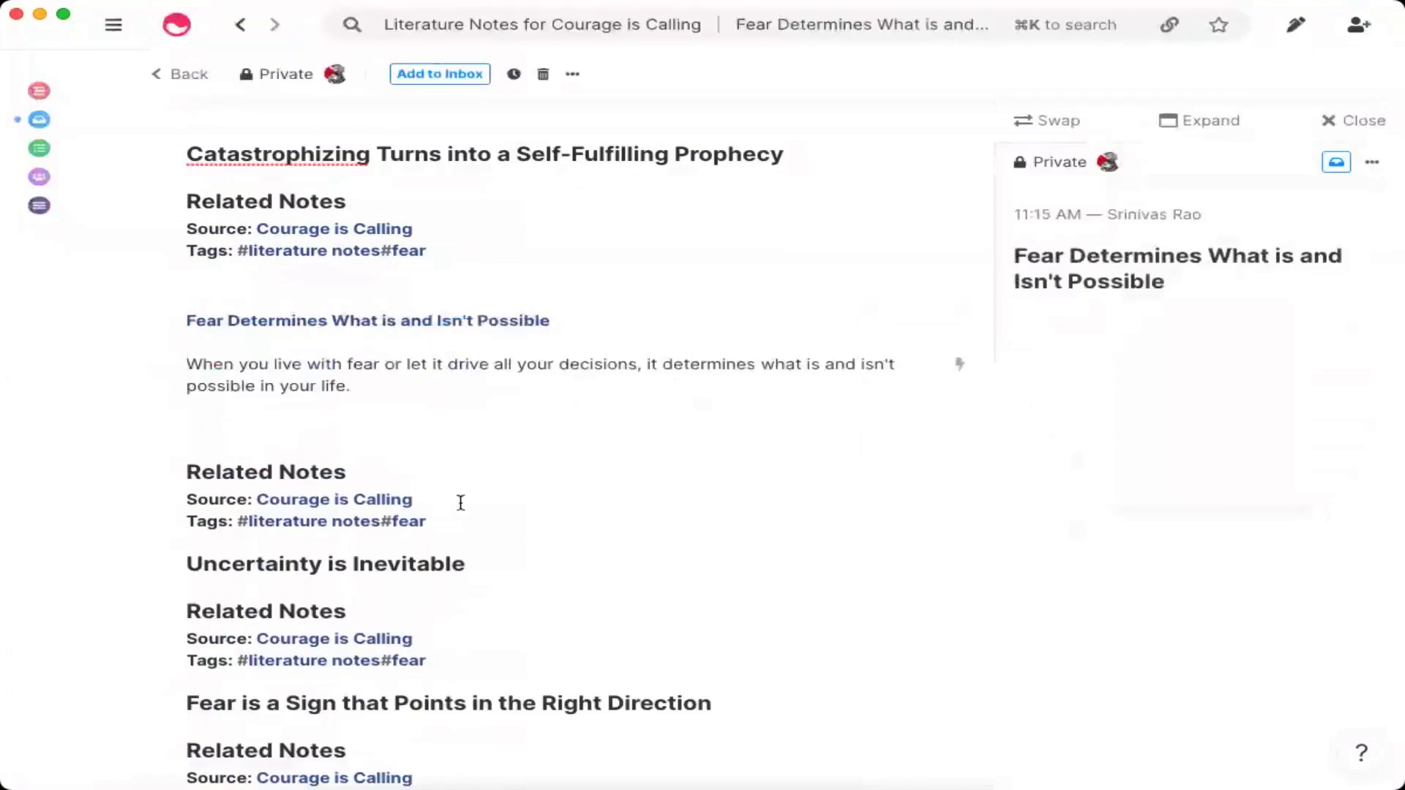
{"action": "left_click_drag", "start_coordinate": [460, 503], "coordinate": [155, 357]}
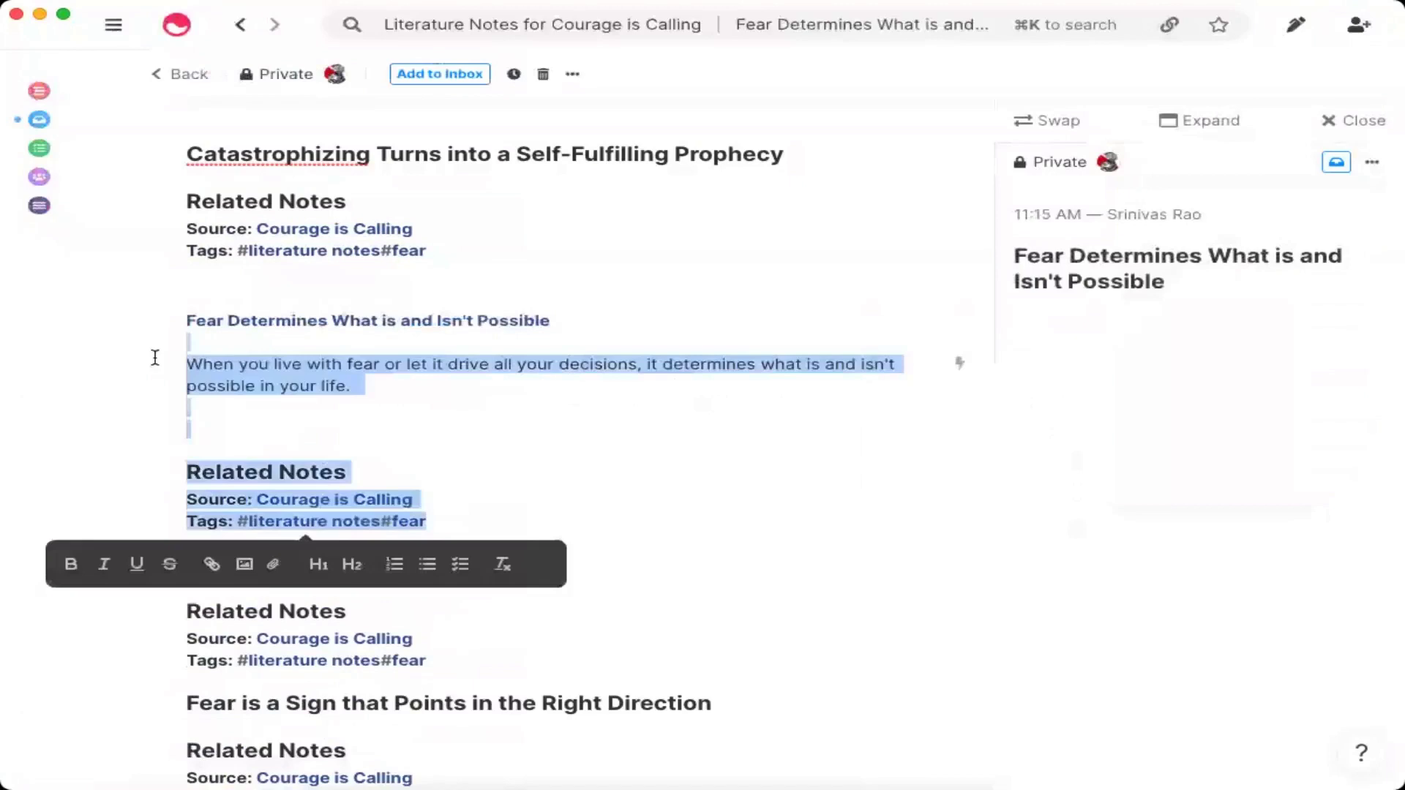
{"action": "key", "text": "super+x"}
{"action": "left_click", "coordinate": [1130, 345]}
{"action": "key", "text": "super+v"}
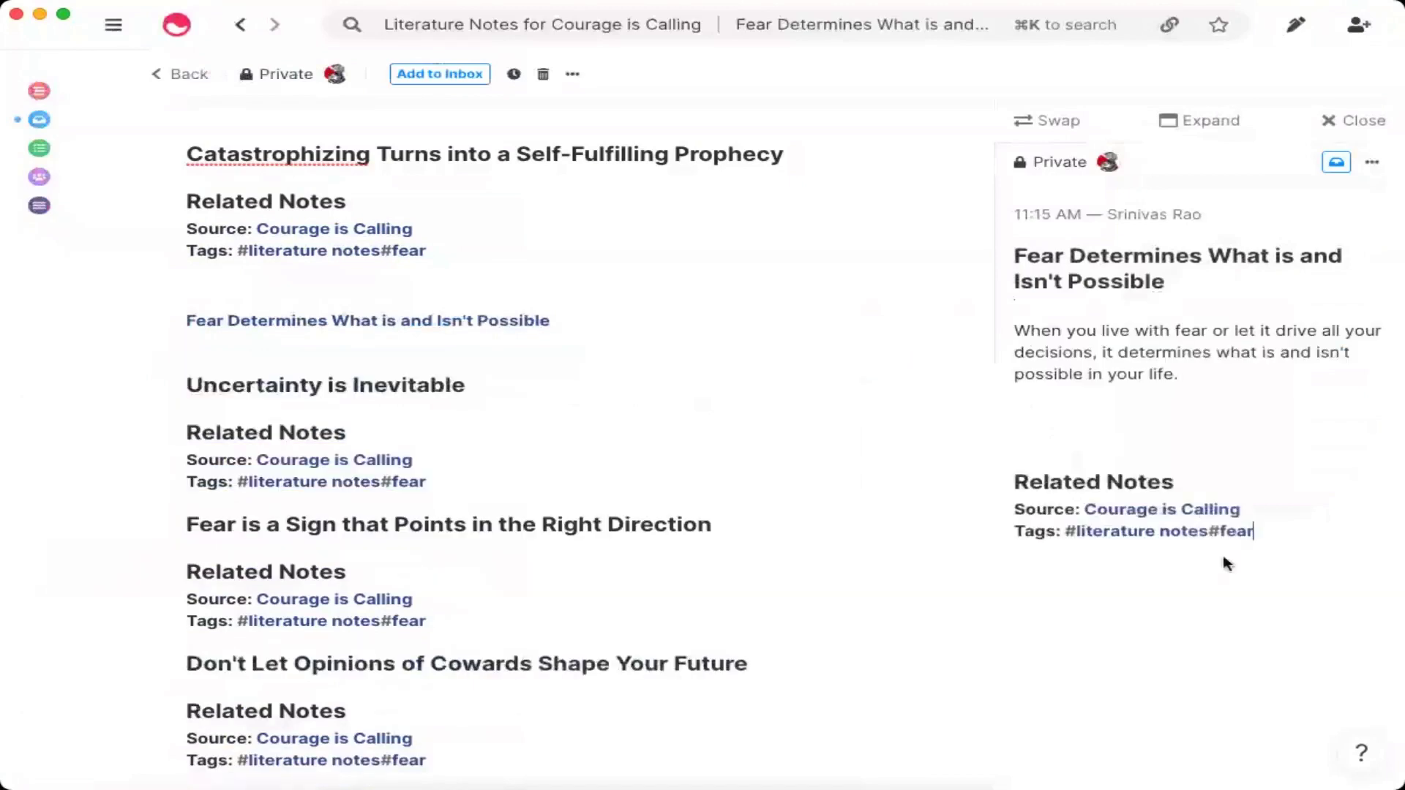
{"action": "left_click", "coordinate": [1104, 409]}
{"action": "scroll", "coordinate": [614, 407], "scroll_direction": "up", "scroll_amount": 1}
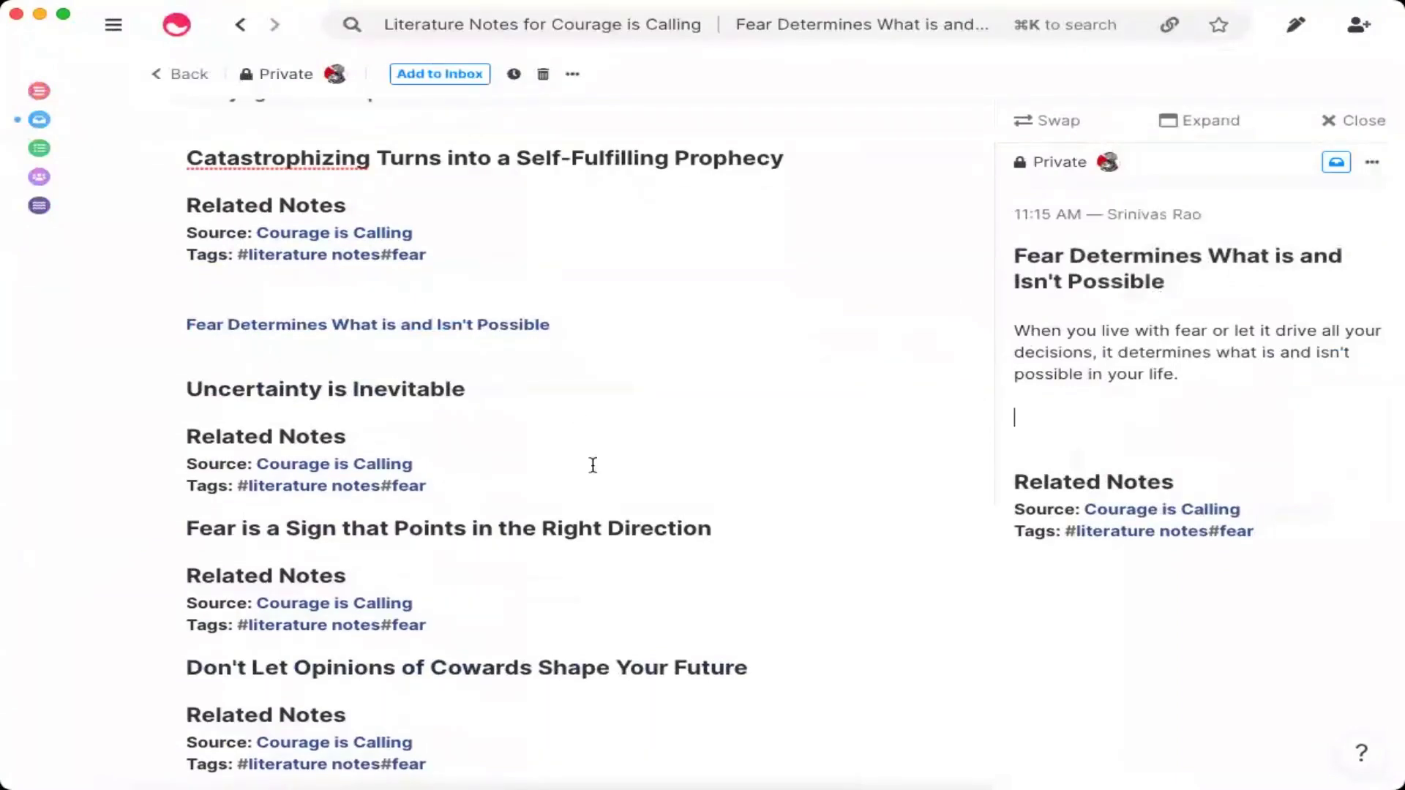
{"action": "scroll", "coordinate": [473, 477], "scroll_direction": "up", "scroll_amount": 5}
{"action": "scroll", "coordinate": [471, 490], "scroll_direction": "up", "scroll_amount": 1}
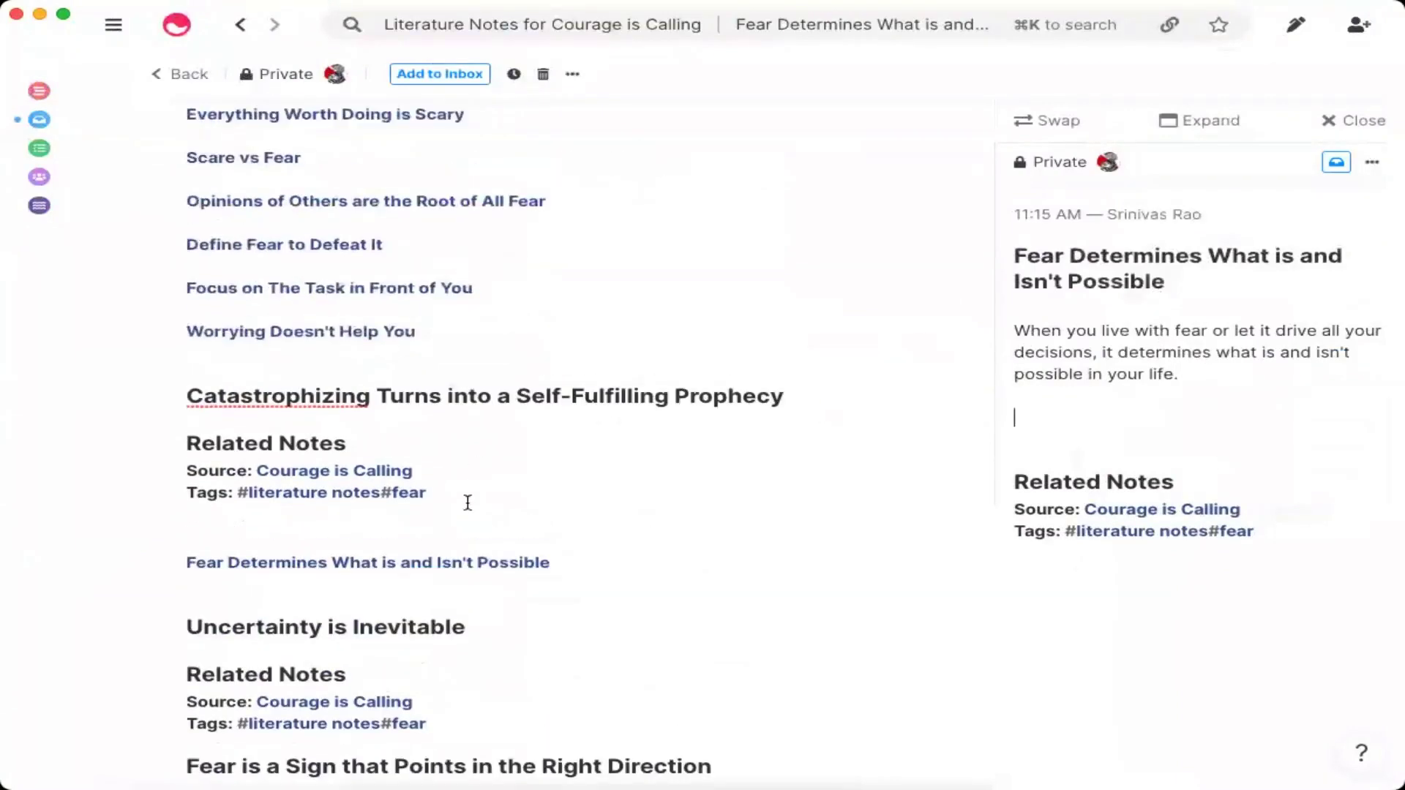
{"action": "scroll", "coordinate": [630, 364], "scroll_direction": "down", "scroll_amount": 5}
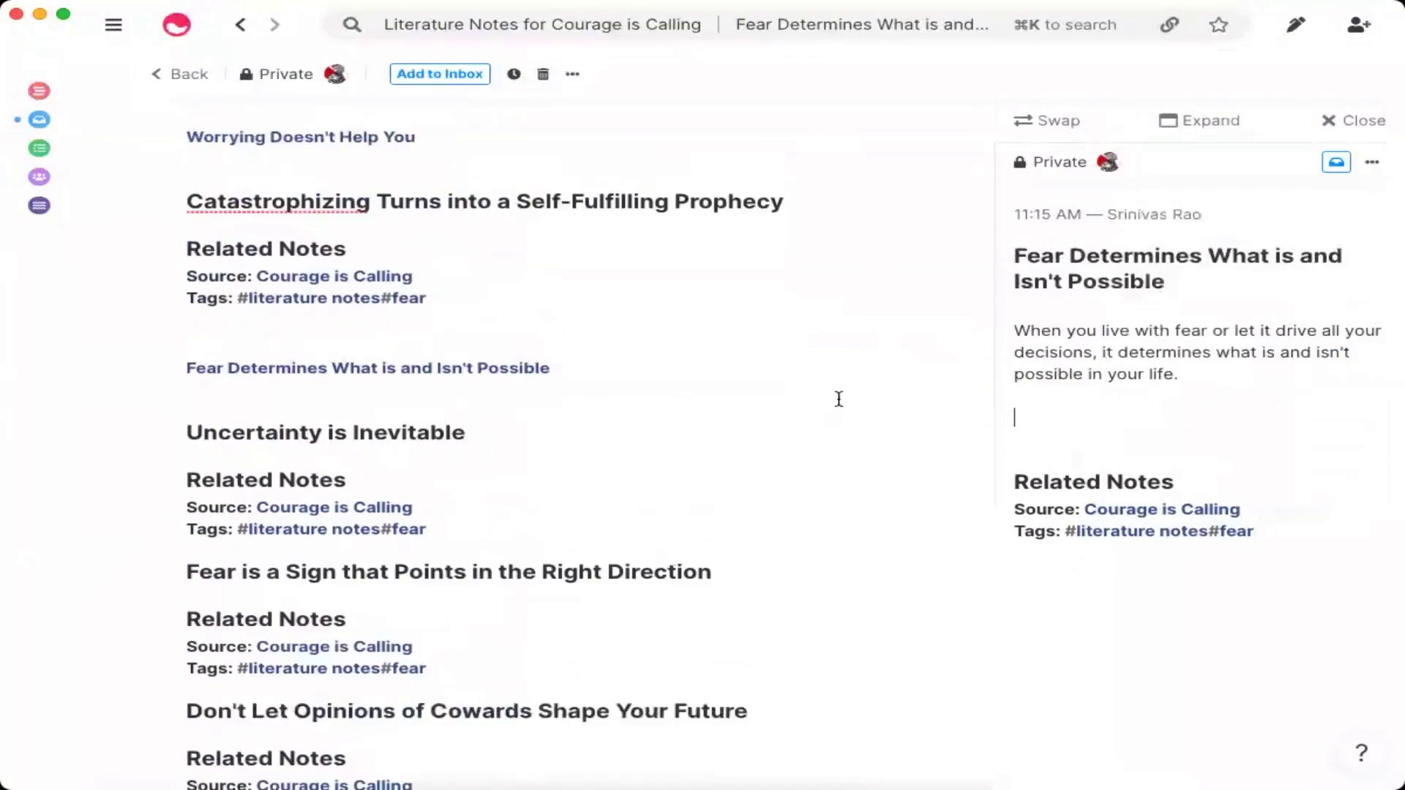
{"action": "scroll", "coordinate": [494, 391], "scroll_direction": "down", "scroll_amount": 1}
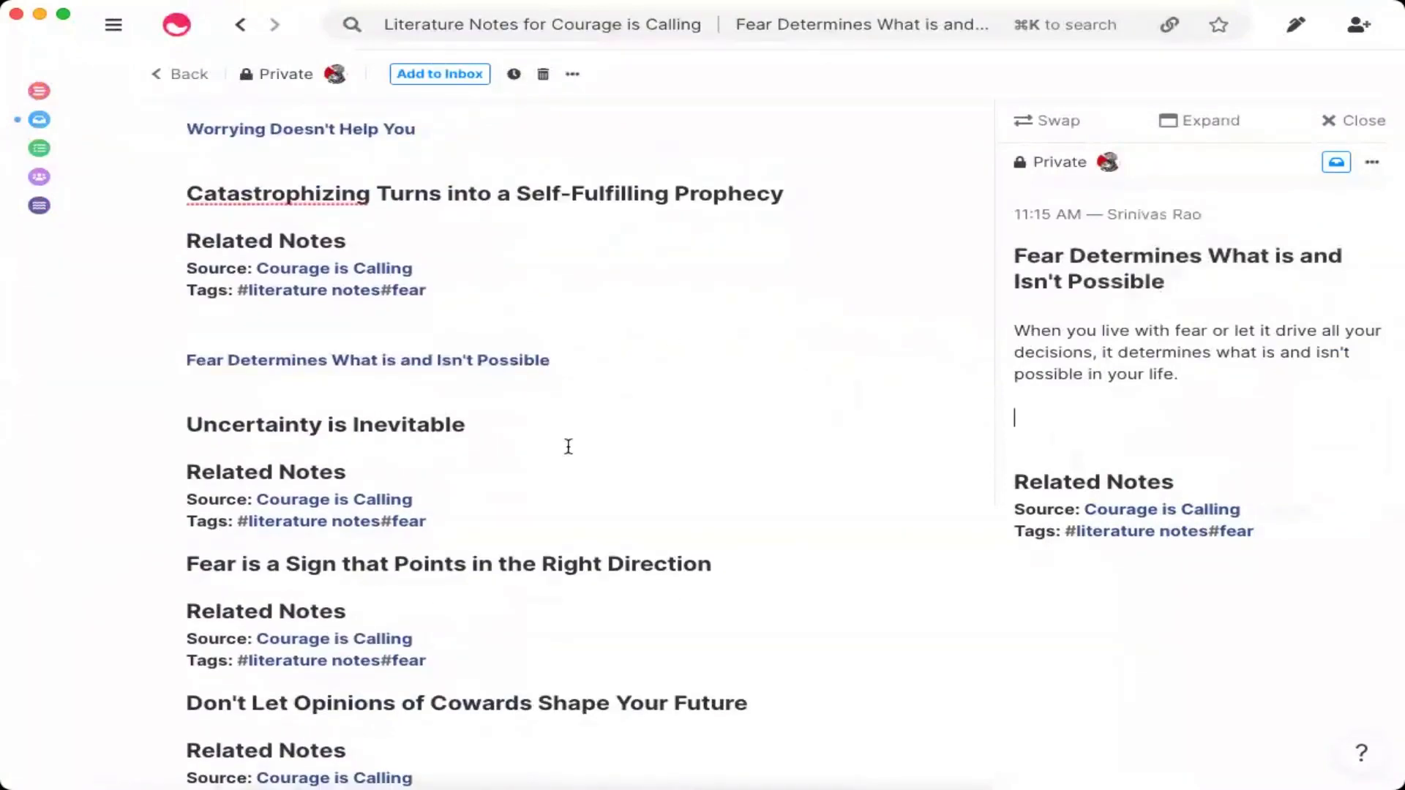
{"action": "scroll", "coordinate": [551, 498], "scroll_direction": "down", "scroll_amount": 1}
{"action": "scroll", "coordinate": [551, 498], "scroll_direction": "down", "scroll_amount": 1}
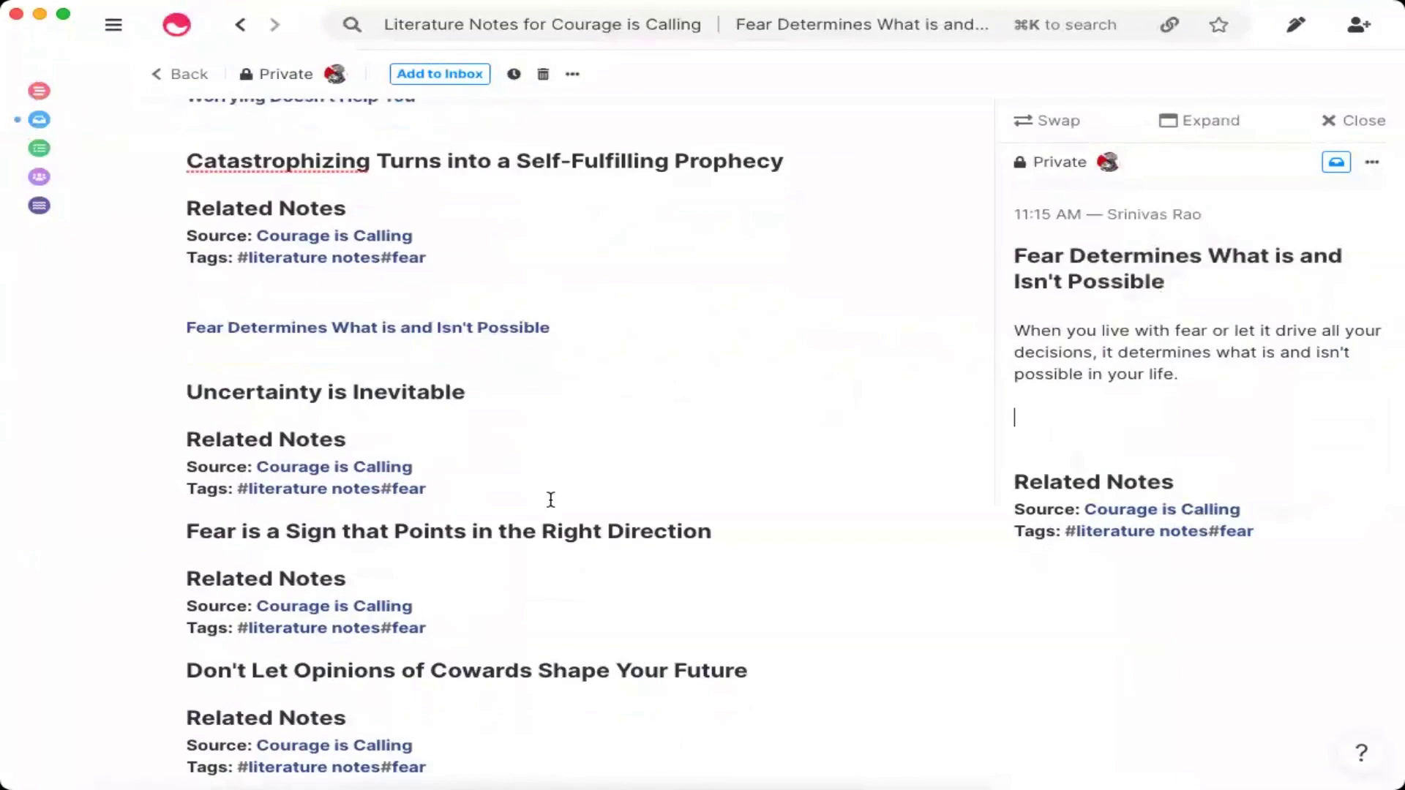
{"action": "scroll", "coordinate": [550, 499], "scroll_direction": "down", "scroll_amount": 1}
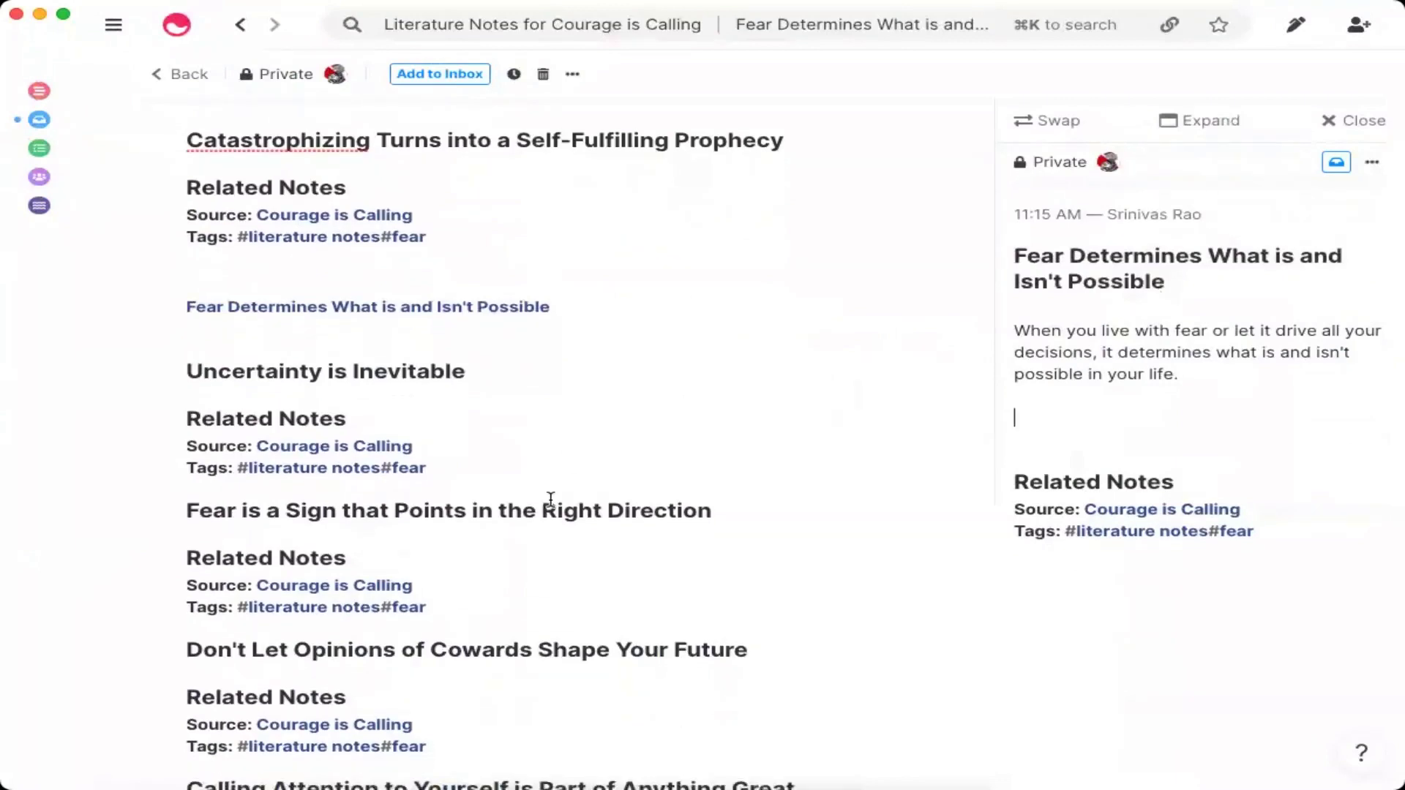
{"action": "scroll", "coordinate": [521, 441], "scroll_direction": "up", "scroll_amount": 10}
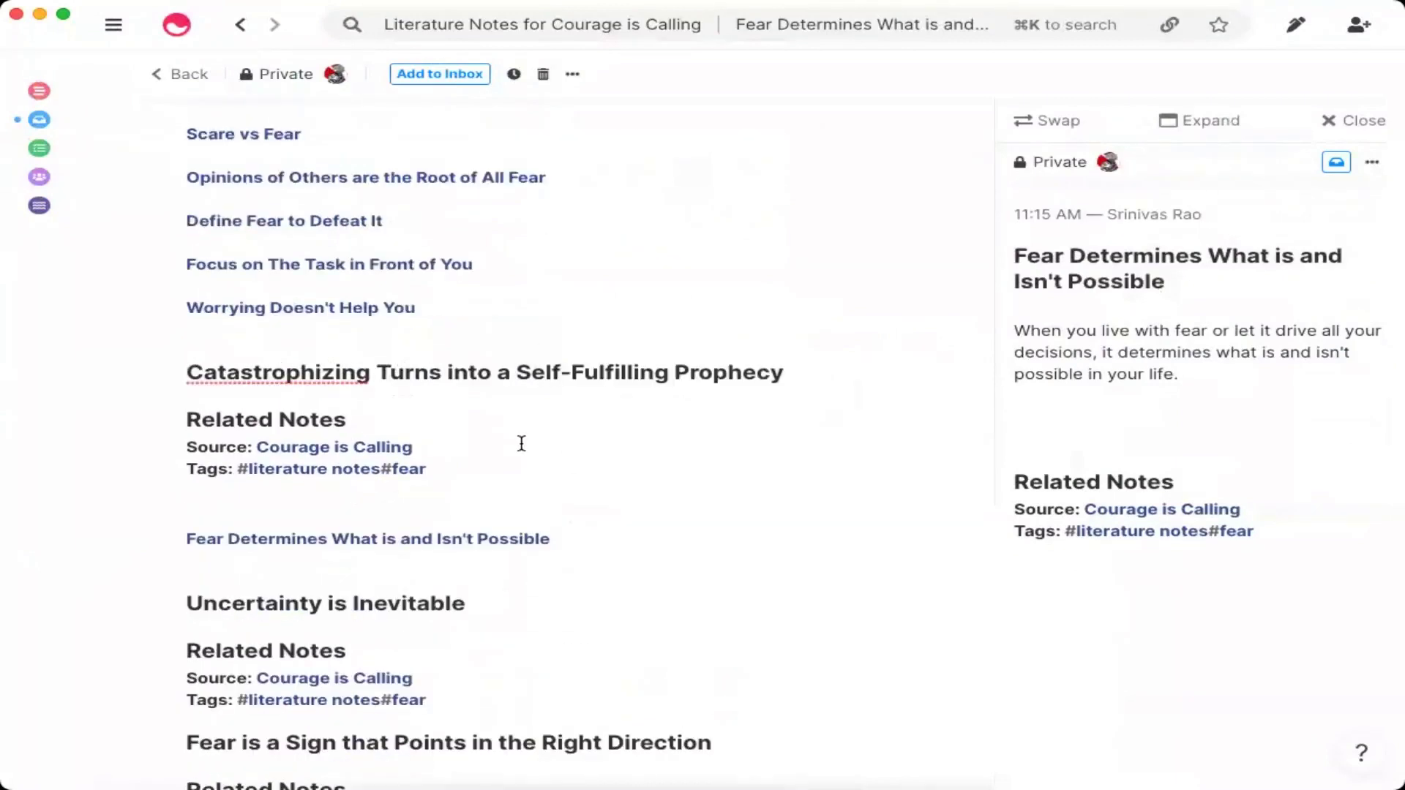
{"action": "scroll", "coordinate": [522, 445], "scroll_direction": "down", "scroll_amount": 10}
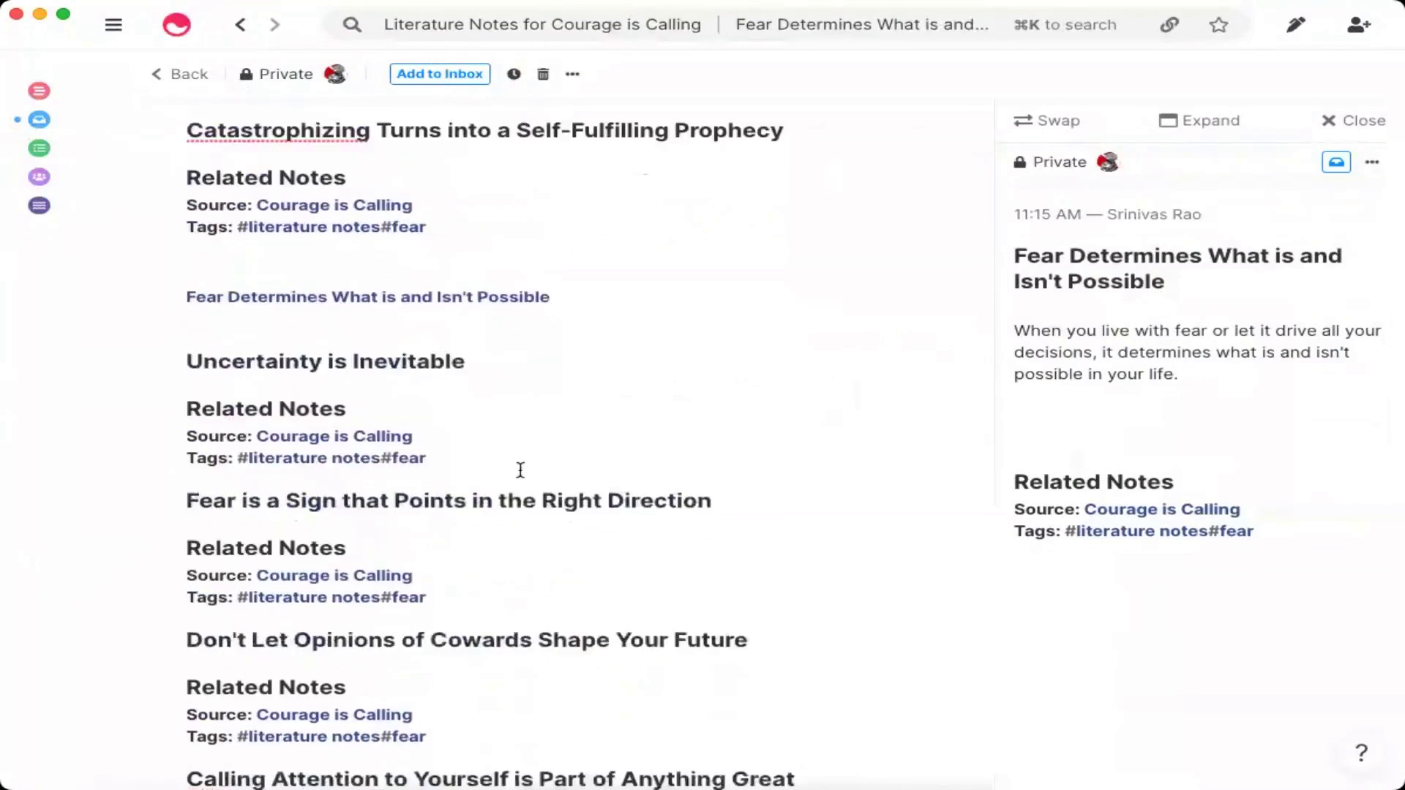
{"action": "scroll", "coordinate": [521, 469], "scroll_direction": "down", "scroll_amount": 3}
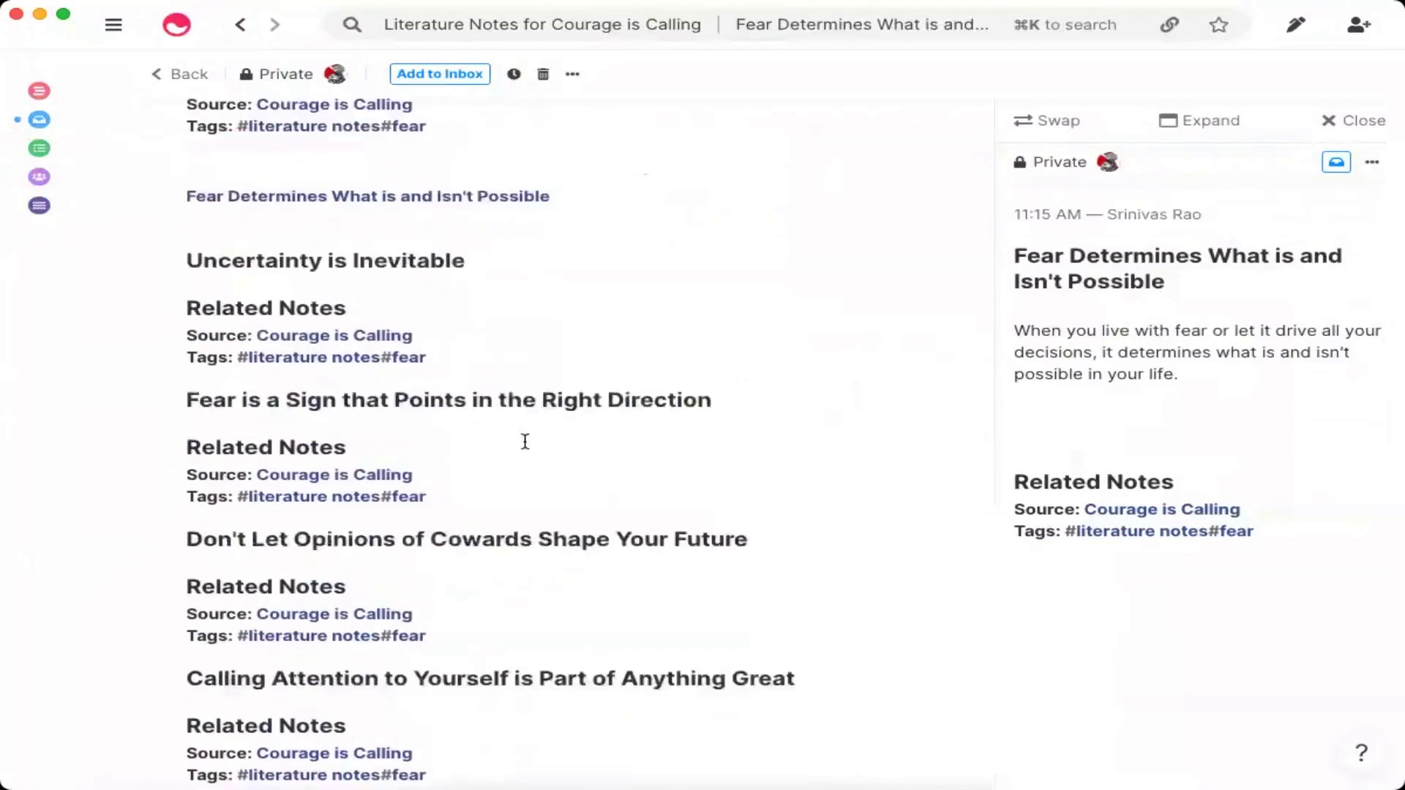
{"action": "scroll", "coordinate": [524, 446], "scroll_direction": "down", "scroll_amount": 8}
{"action": "scroll", "coordinate": [524, 456], "scroll_direction": "down", "scroll_amount": 3}
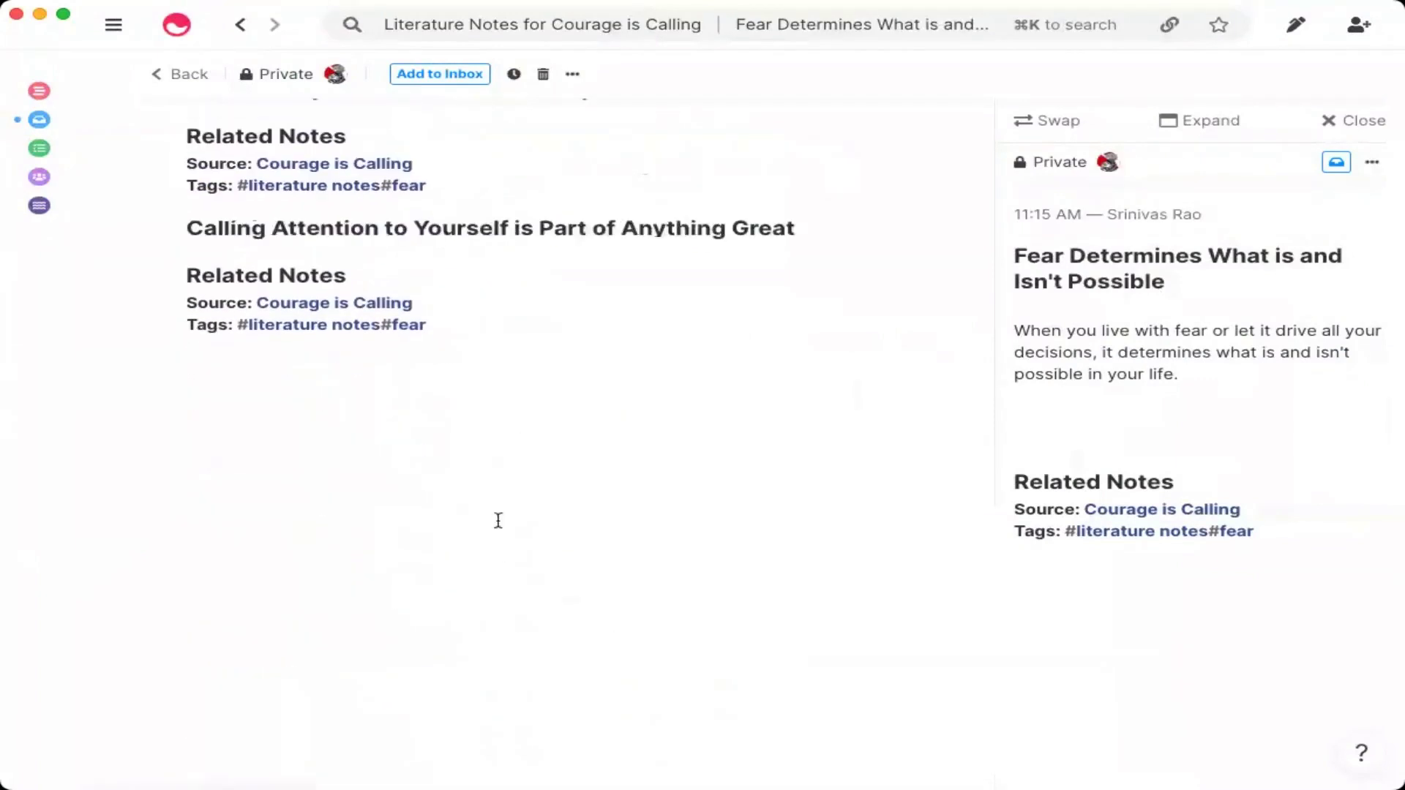
- Add a level-two heading 'Heading Literature Note' at the end of the note
{"action": "left_click", "coordinate": [424, 372]}
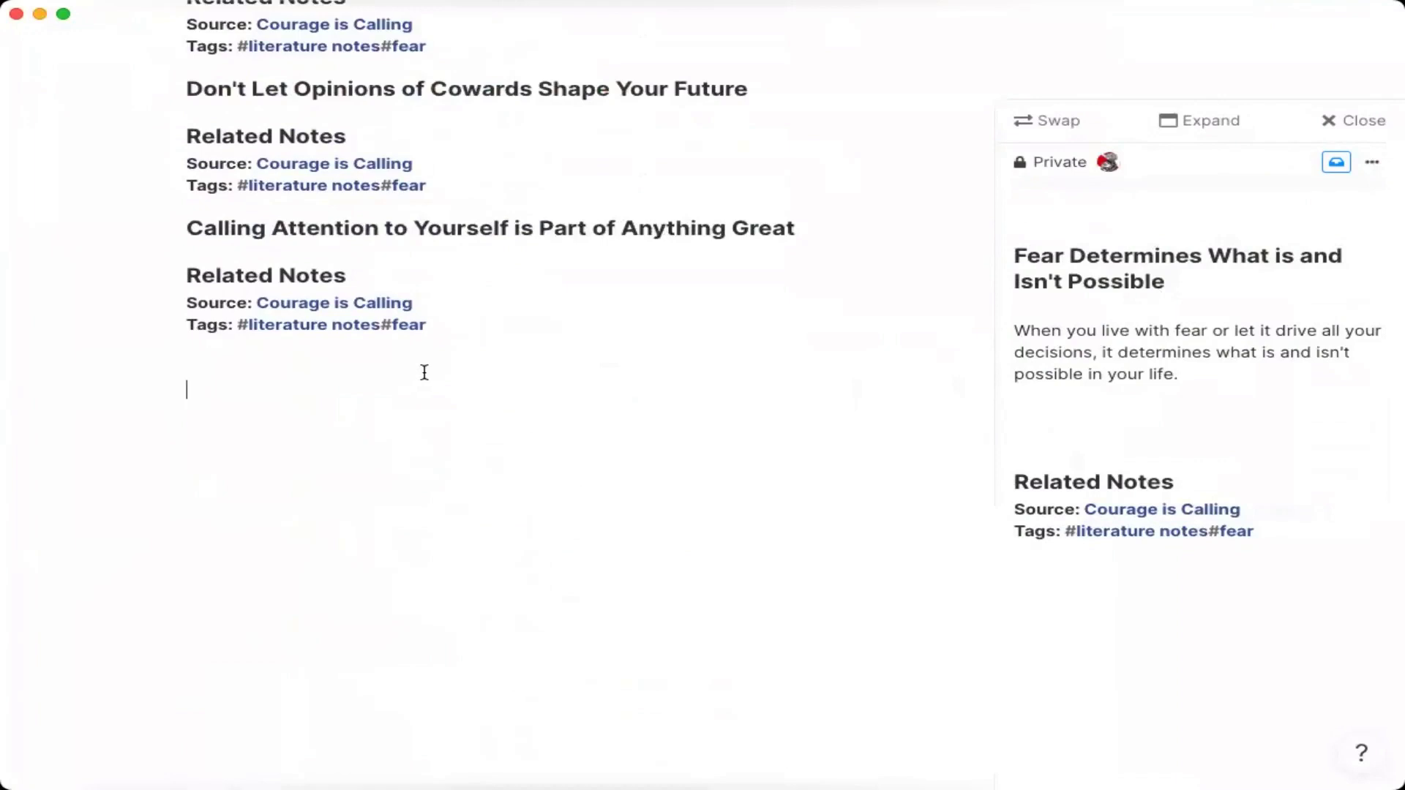
{"action": "type", "text": "###"}
{"action": "key", "text": "BackSpace"}
{"action": "type", "text": "Heading Li"}
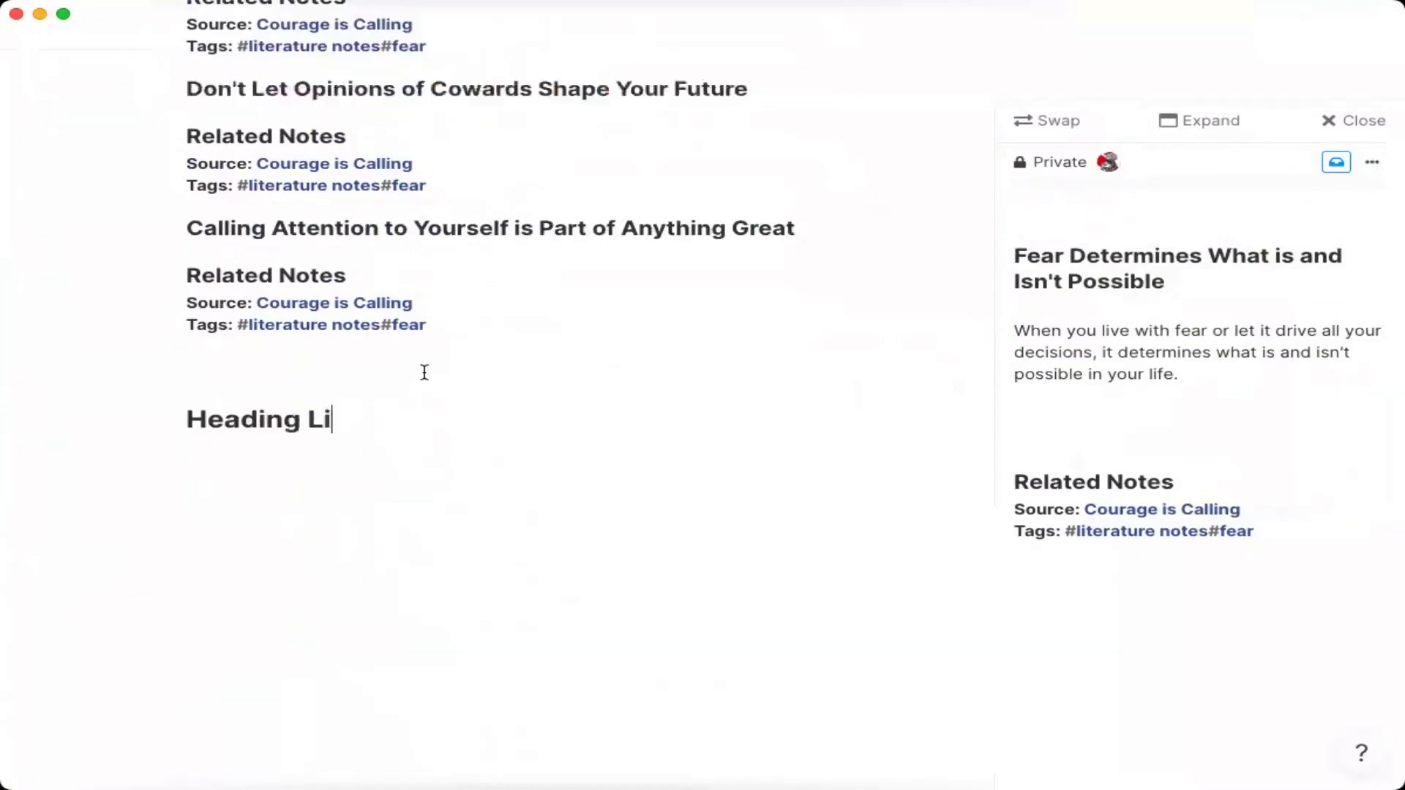
{"action": "type", "text": "terature Note"}
{"action": "key", "text": "Return"}
- Paste a copy of the Related Notes block below the new heading
{"action": "left_click_drag", "start_coordinate": [486, 335], "coordinate": [166, 265]}
{"action": "key", "text": "super+c"}
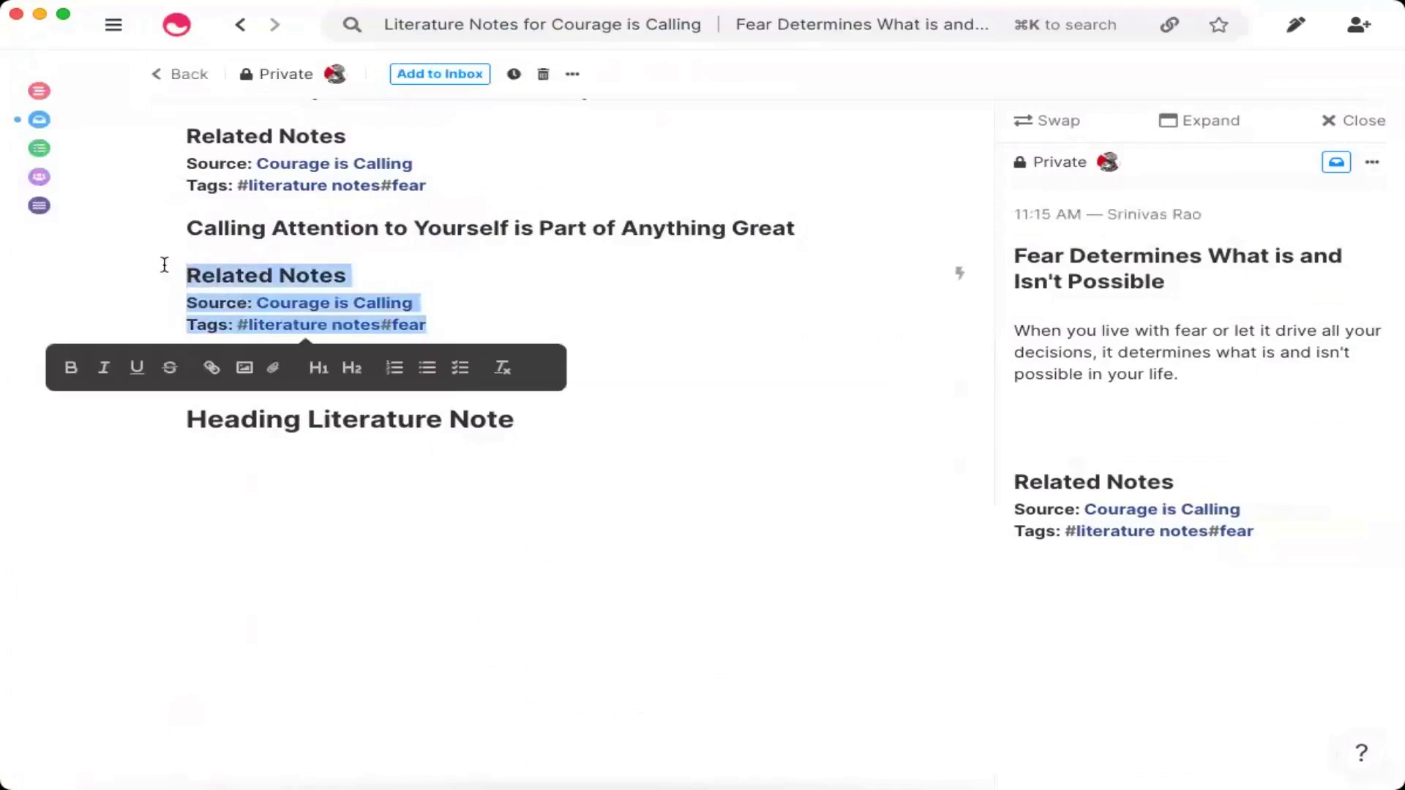
{"action": "left_click", "coordinate": [272, 539]}
{"action": "key", "text": "super+v"}
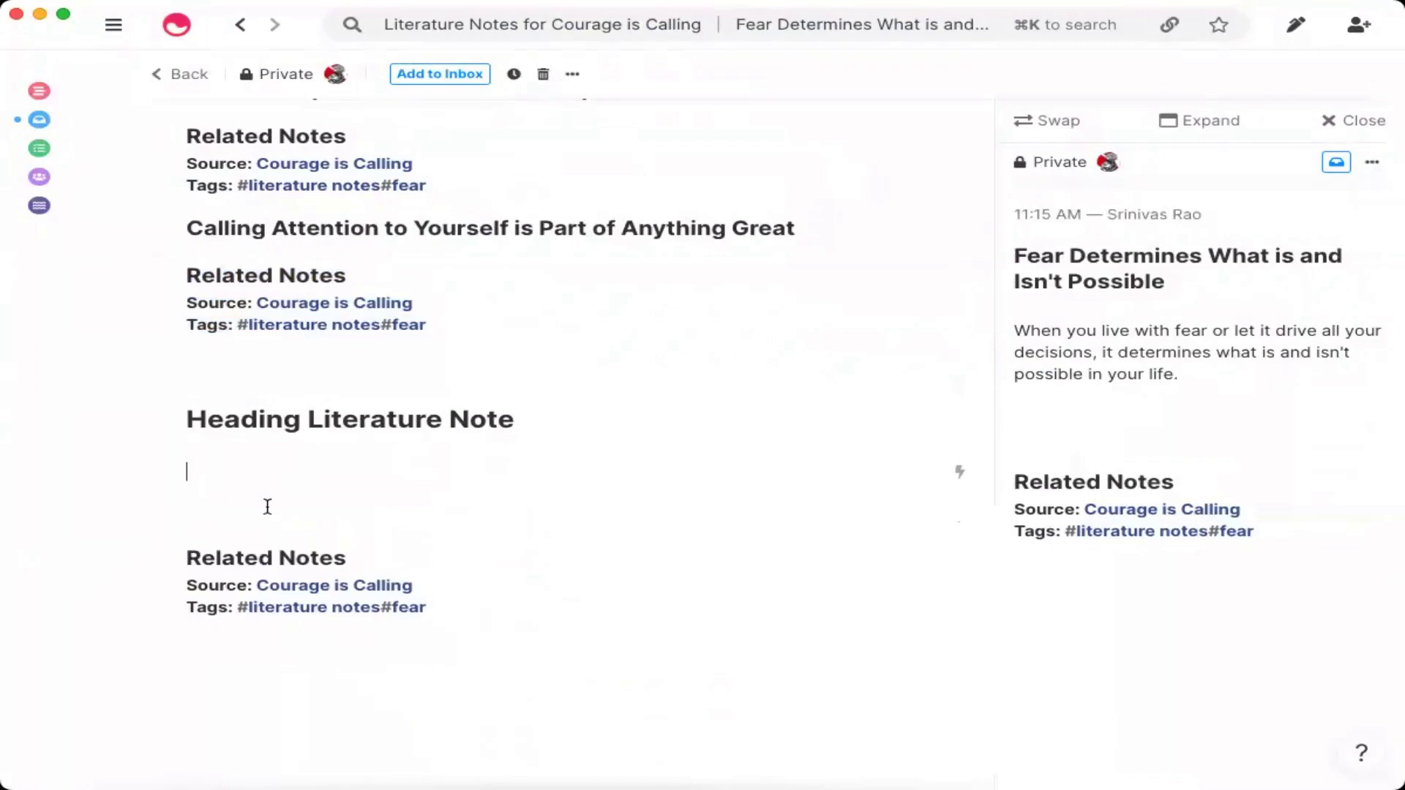
- Type the line 'The insights from this literature note' under the heading
{"action": "type", "text": "N"}
{"action": "key", "text": "BackSpace"}
{"action": "type", "text": "THe n"}
{"action": "key", "text": "BackSpace"}
{"action": "key", "text": "BackSpace"}
{"action": "key", "text": "BackSpace"}
{"action": "key", "text": "BackSpace"}
{"action": "type", "text": "he insights fro this"}
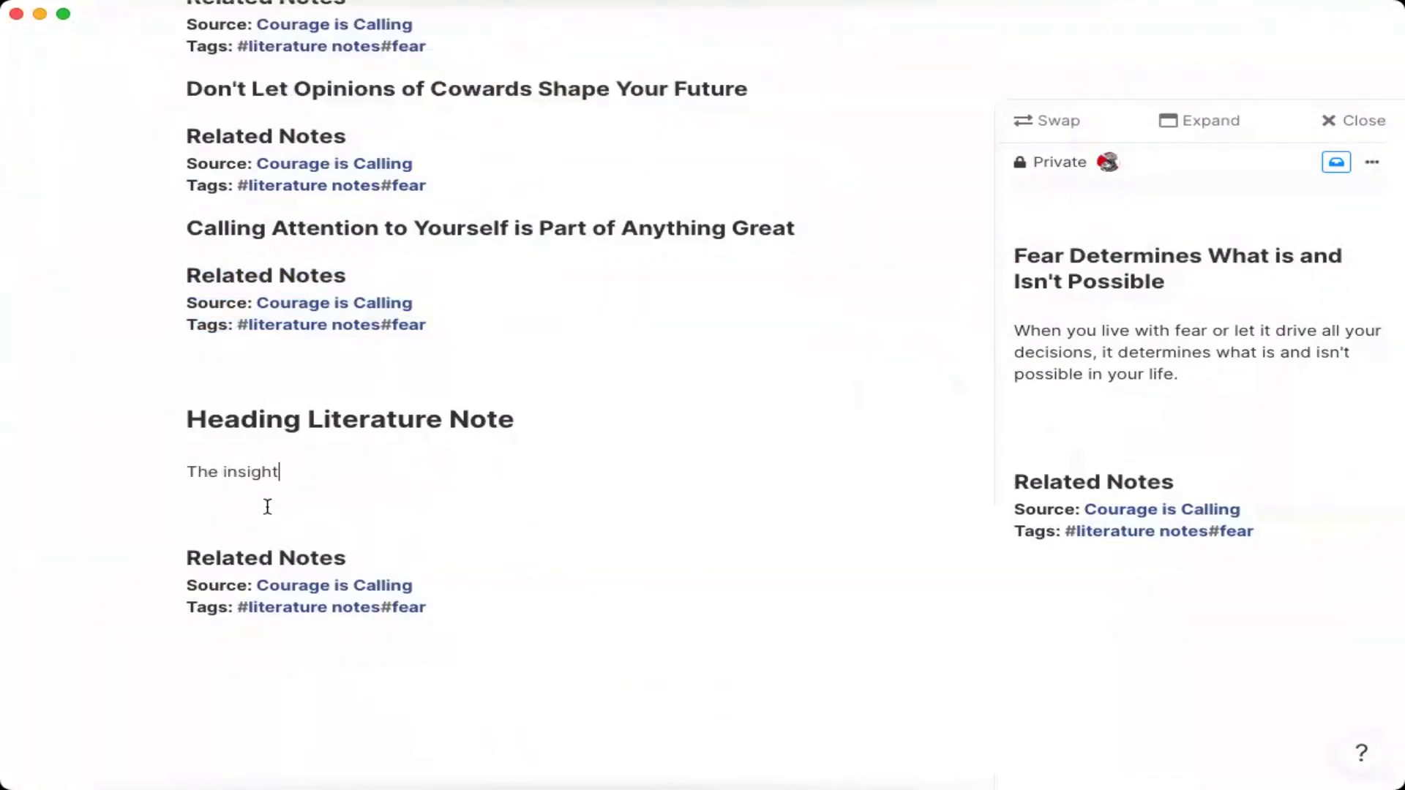
{"action": "key", "text": "BackSpace"}
{"action": "key", "text": "BackSpace"}
{"action": "key", "text": "BackSpace"}
{"action": "key", "text": "BackSpace"}
{"action": "key", "text": "BackSpace"}
{"action": "type", "text": "m this Iterat"}
{"action": "key", "text": "BackSpace"}
{"action": "key", "text": "BackSpace"}
{"action": "key", "text": "BackSpace"}
{"action": "key", "text": "BackSpace"}
{"action": "key", "text": "BackSpace"}
{"action": "key", "text": "BackSpace"}
{"action": "type", "text": "liat"}
{"action": "key", "text": "BackSpace"}
{"action": "key", "text": "BackSpace"}
{"action": "type", "text": "terature note"}
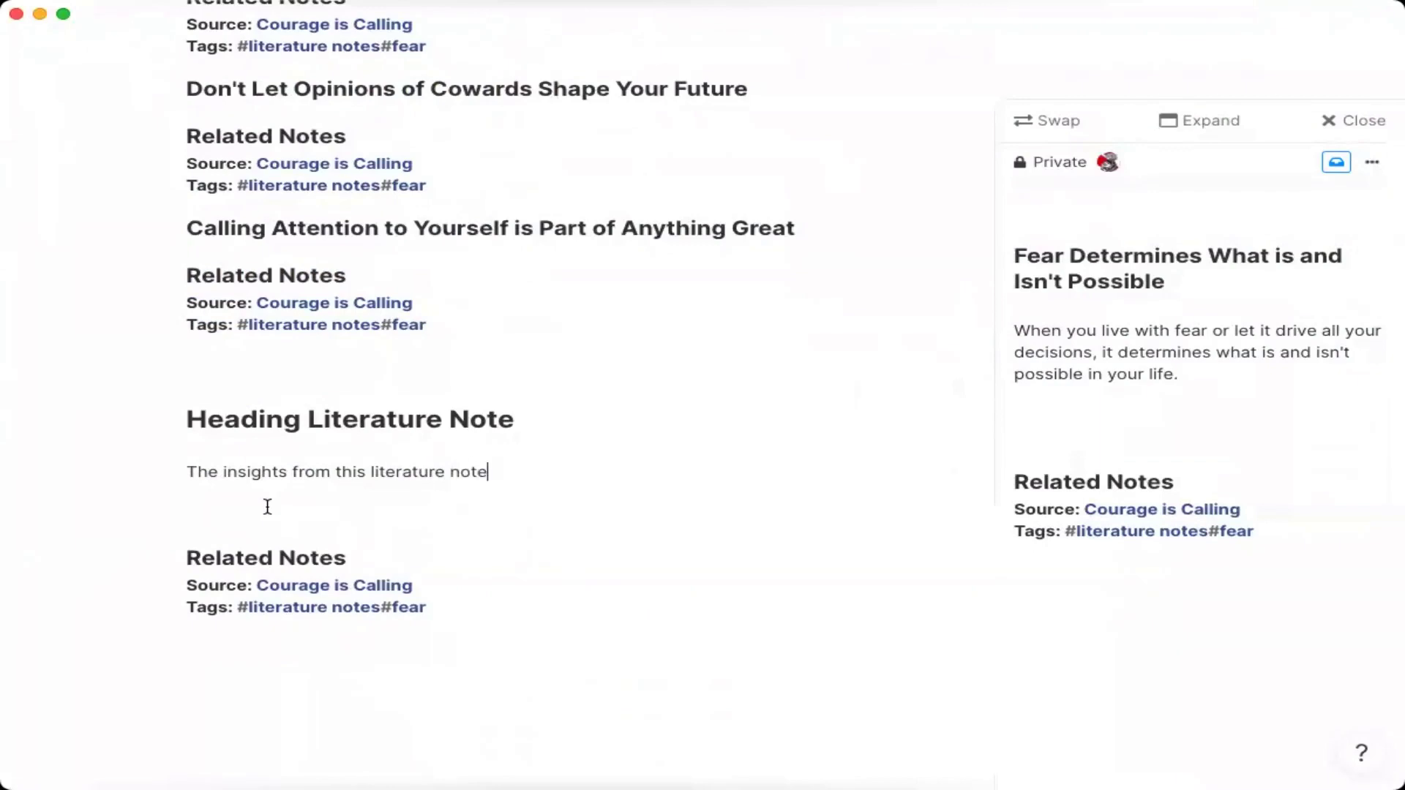
{"action": "key", "text": "Return"}
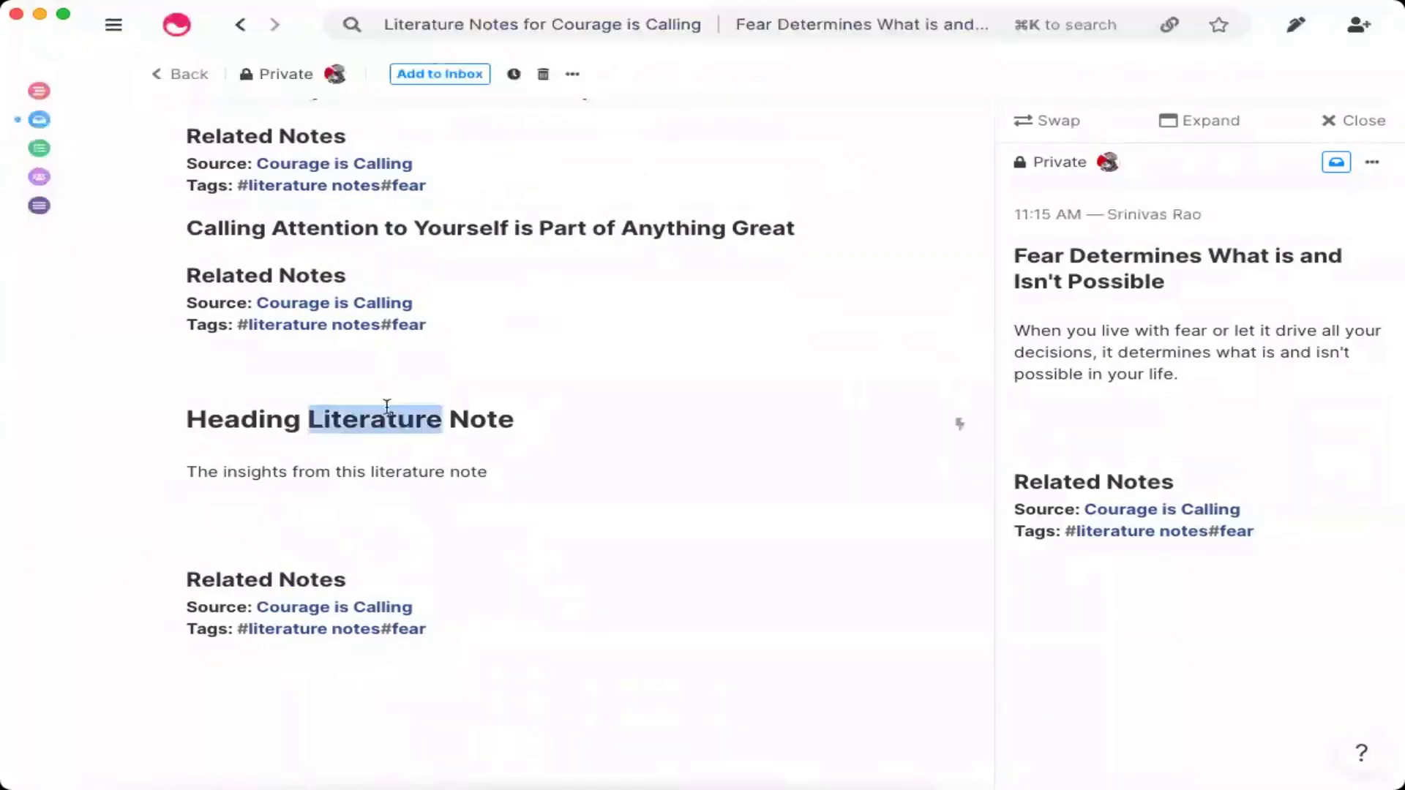
- Move the insights line and Related Notes block from the main note into the Heading Literature Note child mem
{"action": "left_click", "coordinate": [398, 381]}
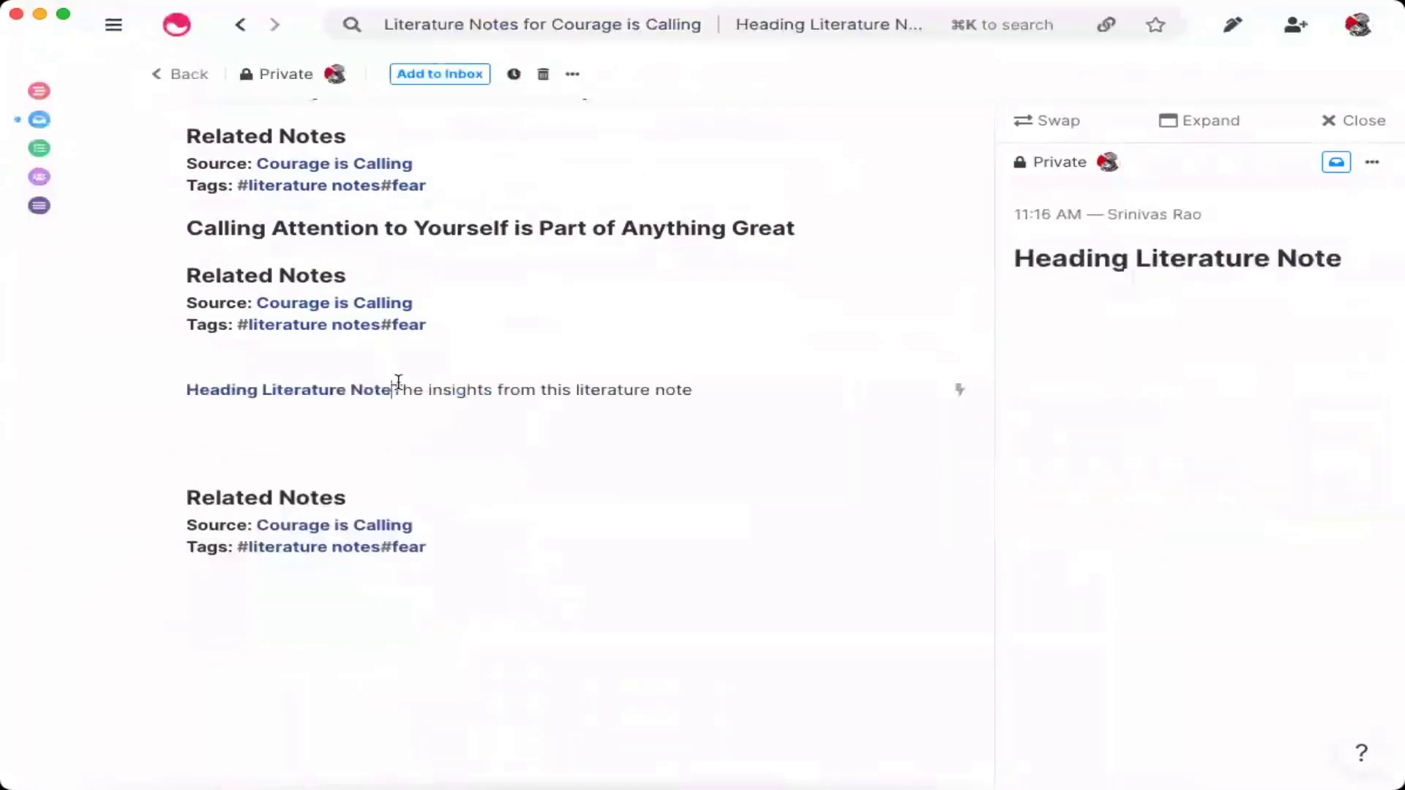
{"action": "key", "text": "Return"}
{"action": "key", "text": "Return"}
{"action": "left_click_drag", "start_coordinate": [428, 593], "coordinate": [153, 434]}
{"action": "key", "text": "super+c"}
{"action": "key", "text": "BackSpace"}
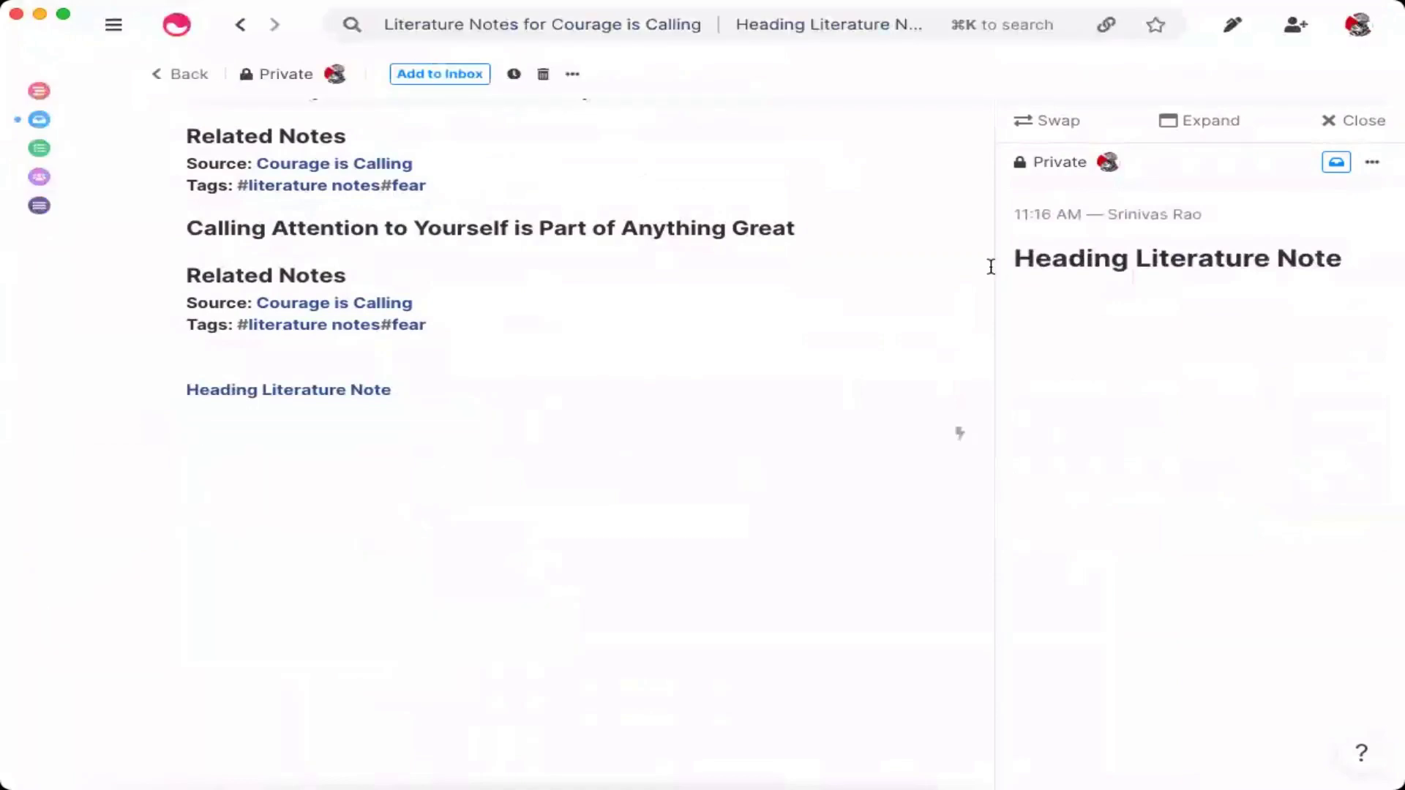
{"action": "left_click", "coordinate": [1038, 292]}
{"action": "key", "text": "super+v"}
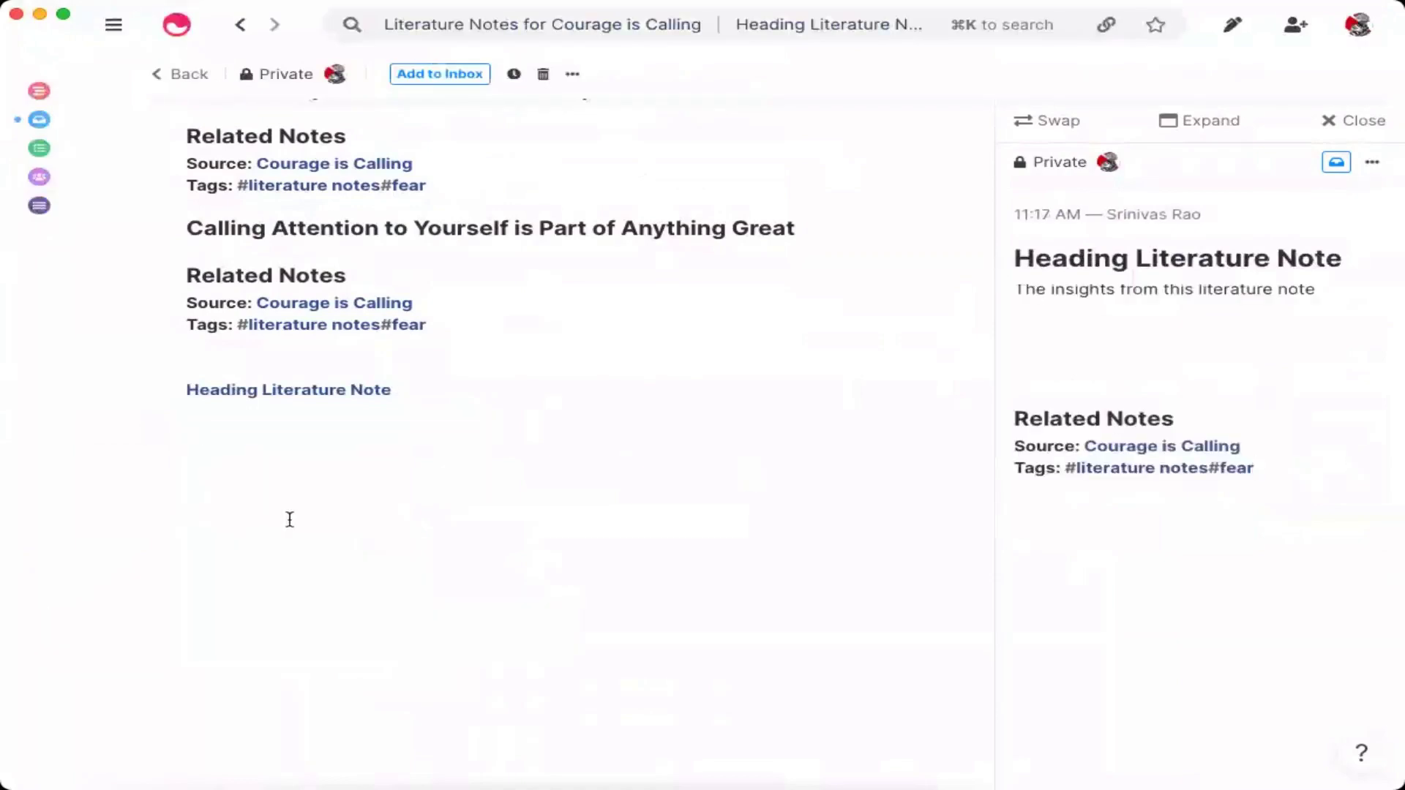